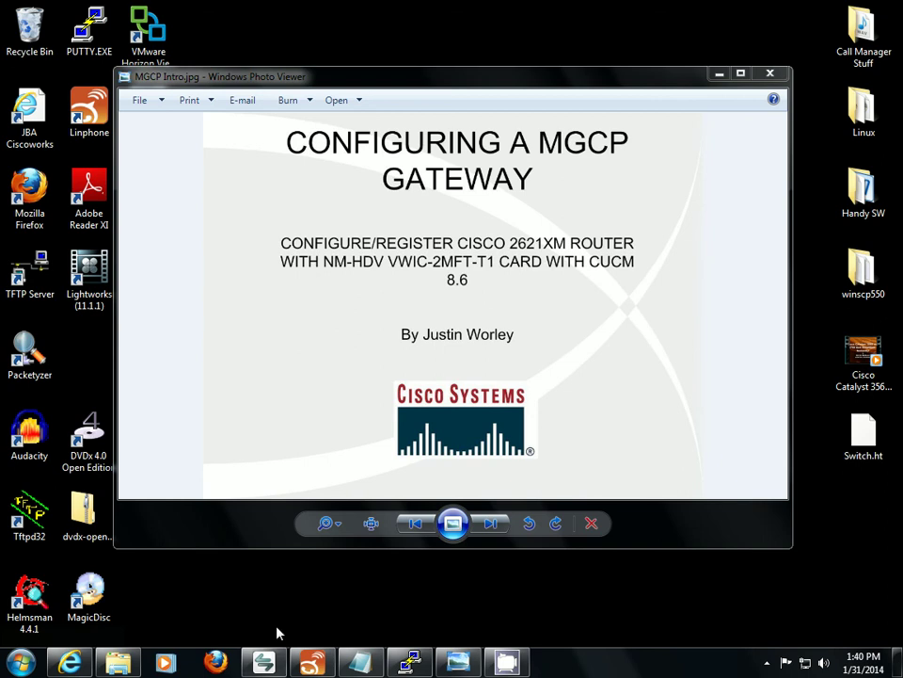
# Switch to the router's PuTTY session, enter global configuration mode and set the hostname to gwy
pyautogui.click(411, 662)
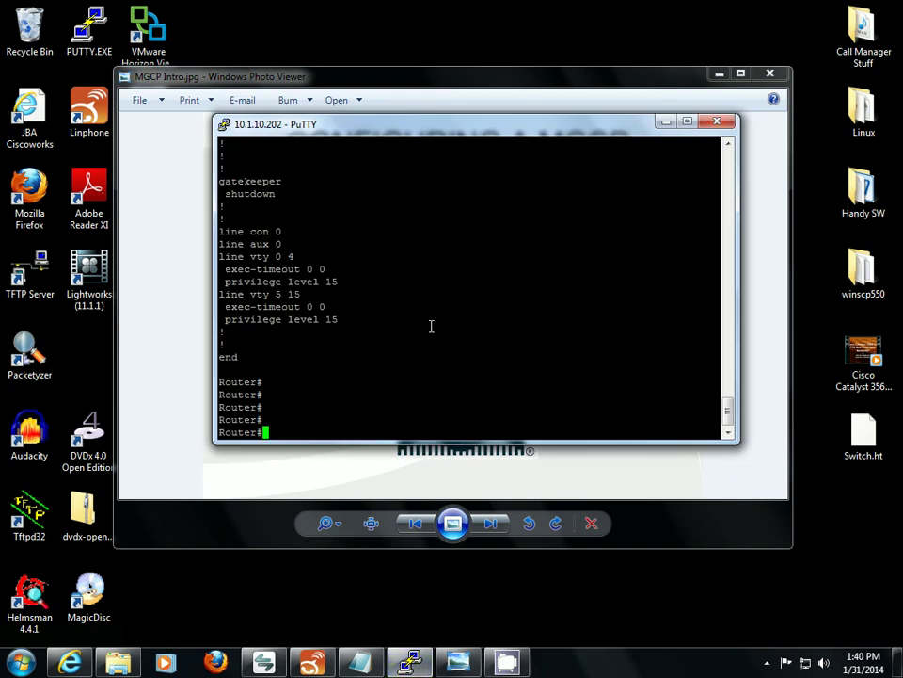
pyautogui.press('Return')
pyautogui.press('Return')
pyautogui.write('conf t')
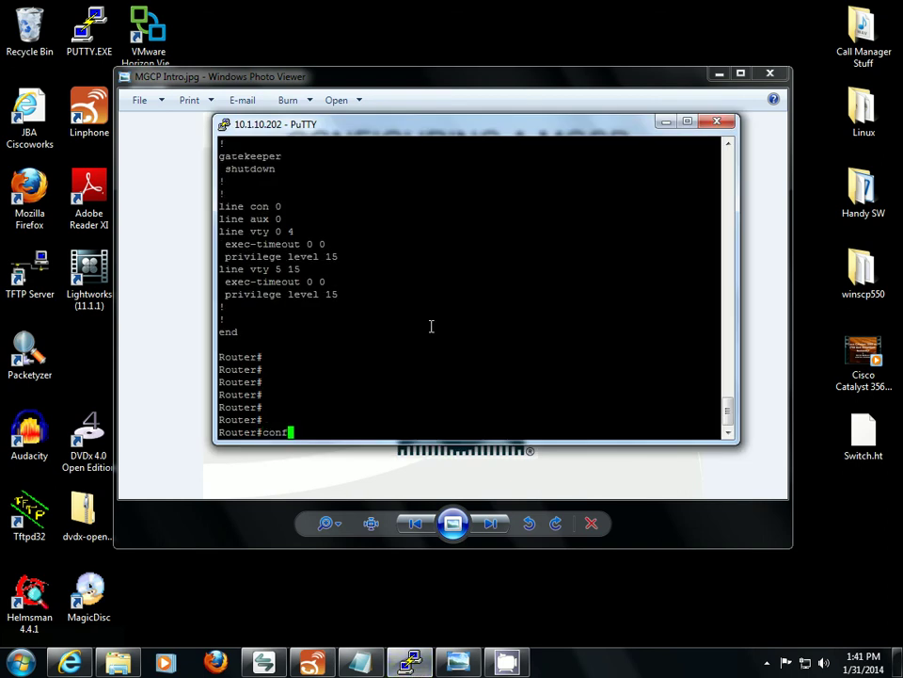
pyautogui.press('Return')
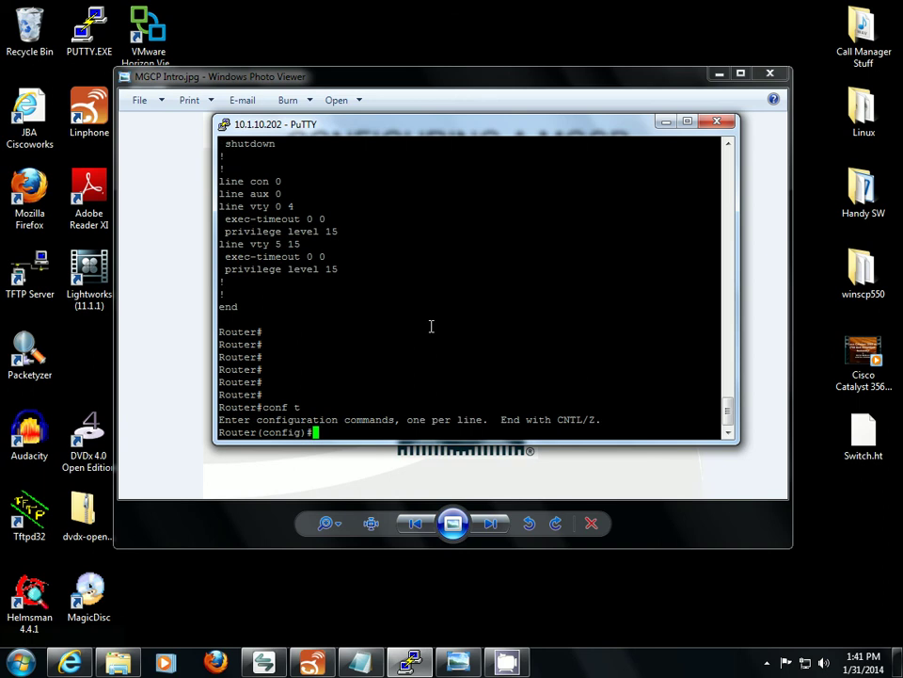
pyautogui.write('hostname gwy')
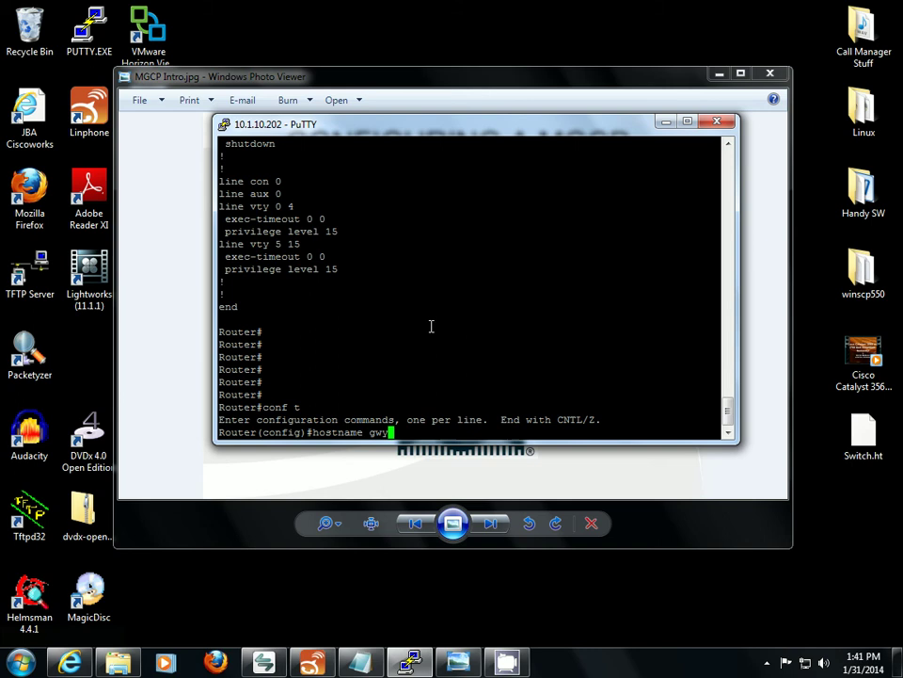
pyautogui.press('Return')
pyautogui.press('Return')
pyautogui.press('Return')
pyautogui.press('Return')
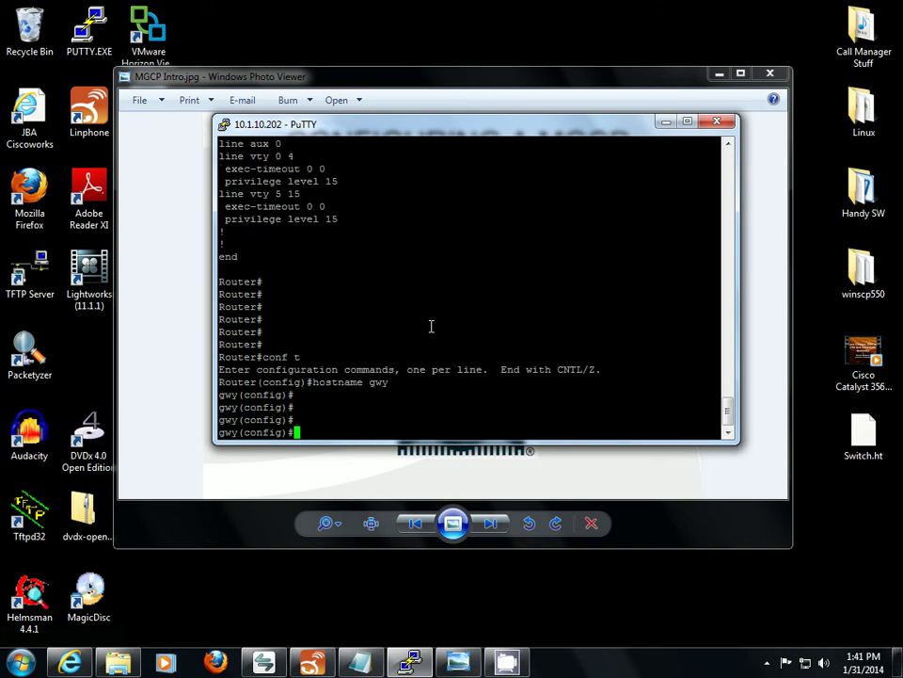
# Leave configuration mode and show the router's inventory to examine the installed voice module and T1 card
pyautogui.write('end')
pyautogui.press('Return')
pyautogui.write('show inv')
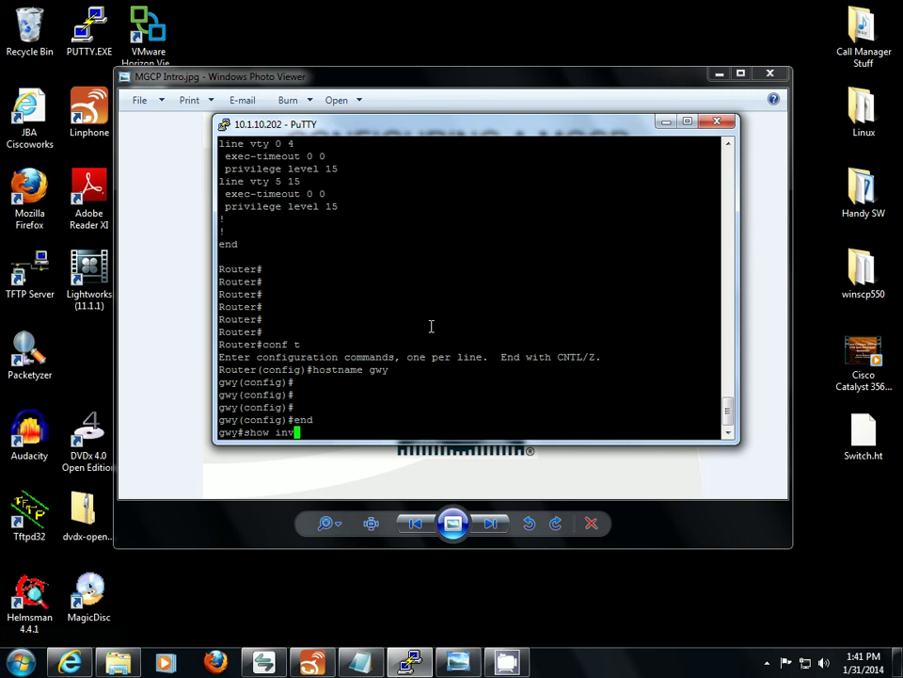
pyautogui.press('Tab')
pyautogui.press('Return')
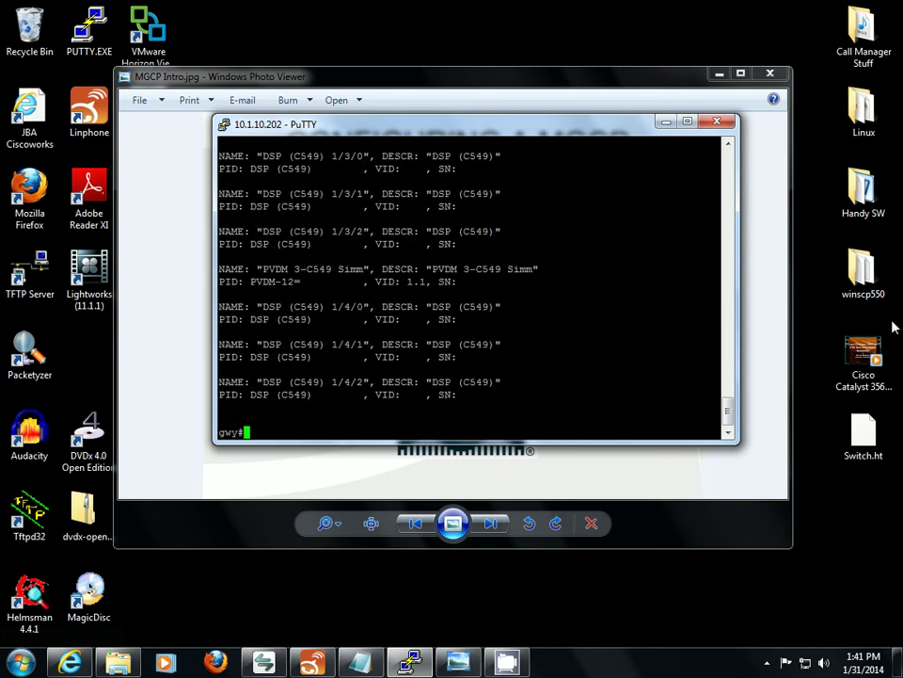
pyautogui.moveTo(732, 417); pyautogui.dragTo(692, 366)
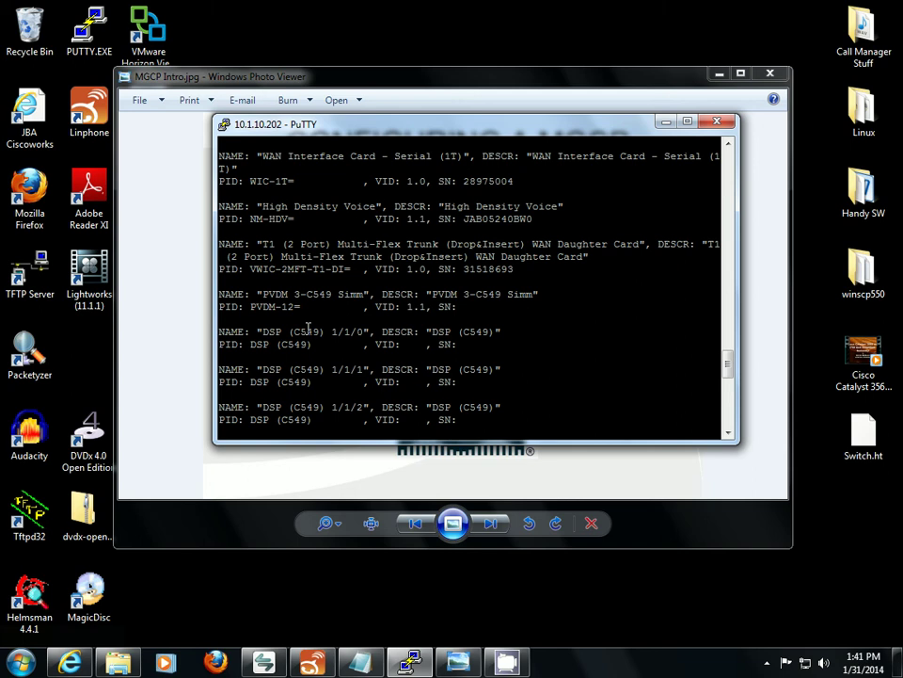
# Enter global configuration mode and enable configuration download with ccm-manager config
pyautogui.press('Return')
pyautogui.write('conf t')
pyautogui.press('Return')
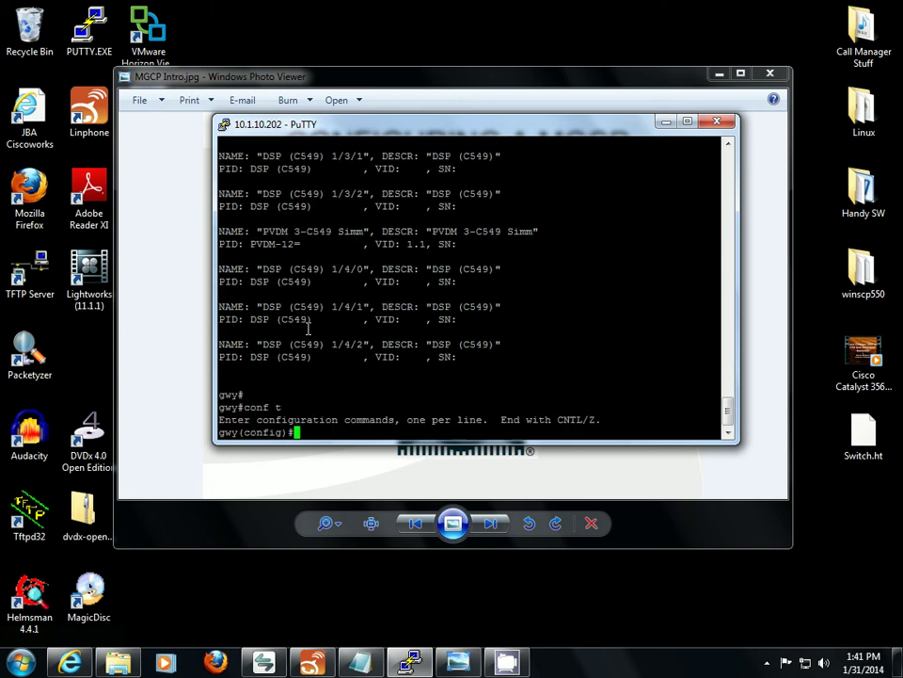
pyautogui.write('ccm')
pyautogui.press('Tab')
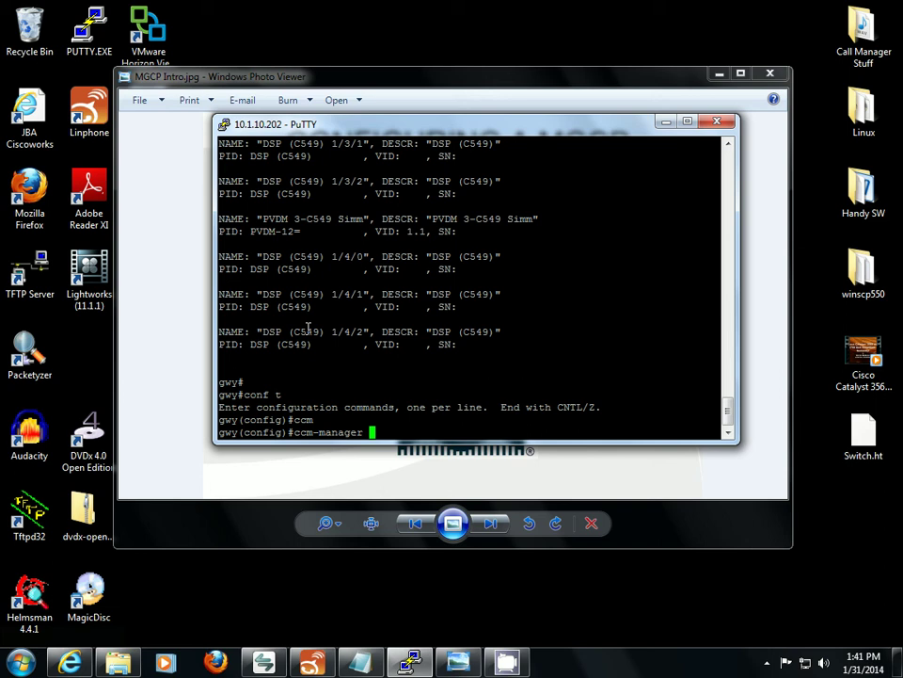
pyautogui.write('congig')
pyautogui.press('Return')
# Set the ccm-manager config server to 172.20.0.254
pyautogui.write('ccm')
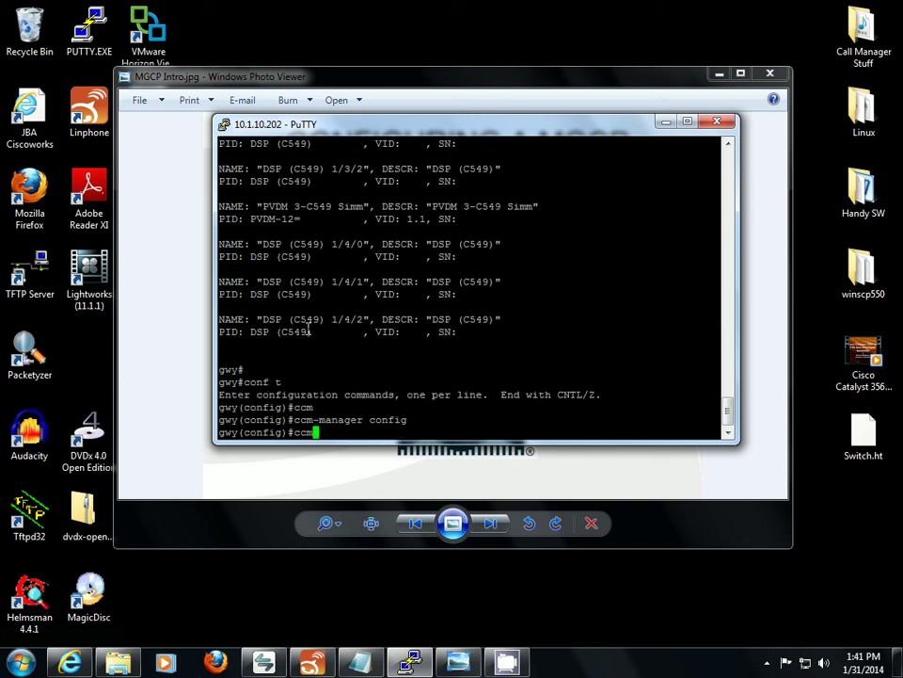
pyautogui.press('Tab')
pyautogui.write('config ser')
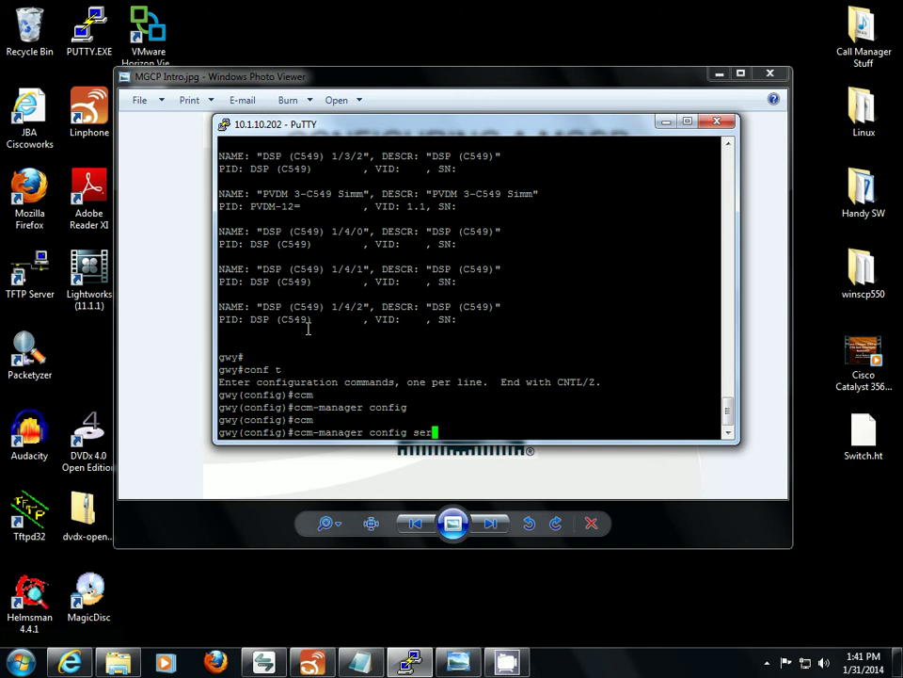
pyautogui.write('ver 172.20.0.254')
pyautogui.press('Return')
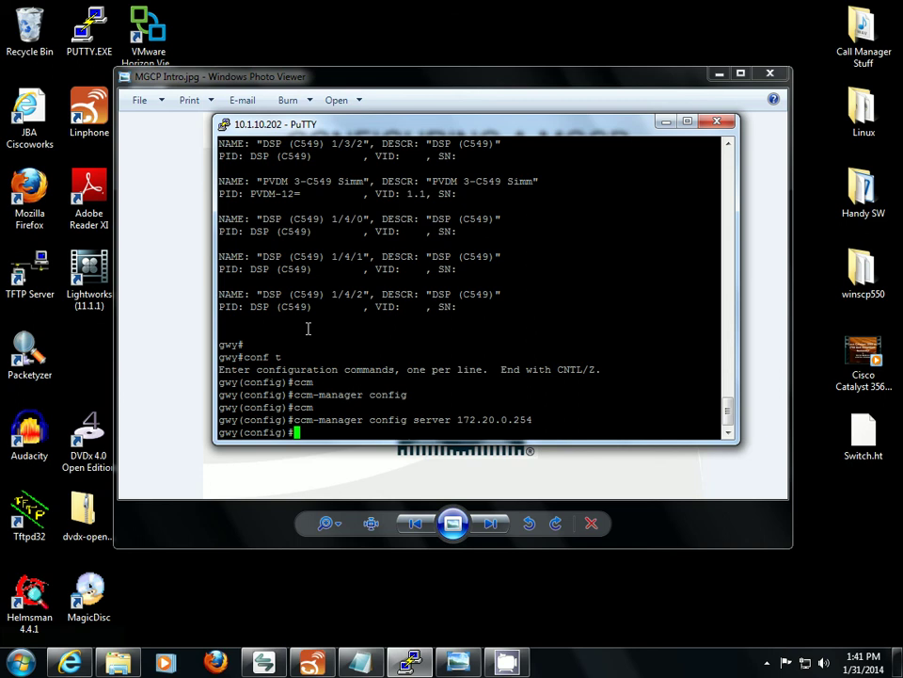
# Enable MGCP on the router with the ccm-manager mgcp and mgcp commands
pyautogui.write('ccm')
pyautogui.press('Tab')
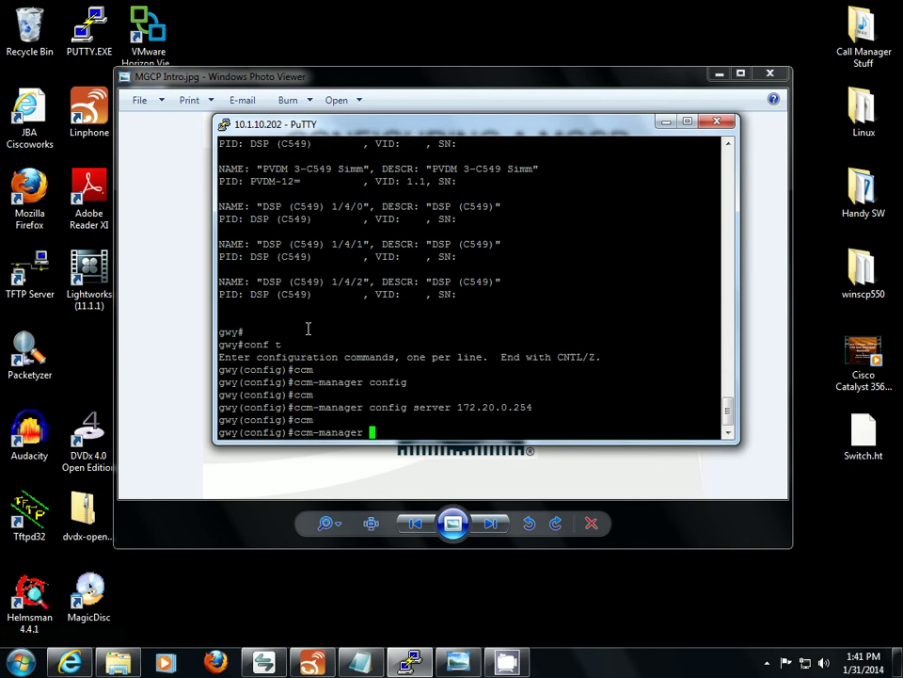
pyautogui.write('mgcp')
pyautogui.press('Return')
pyautogui.write('mgcp')
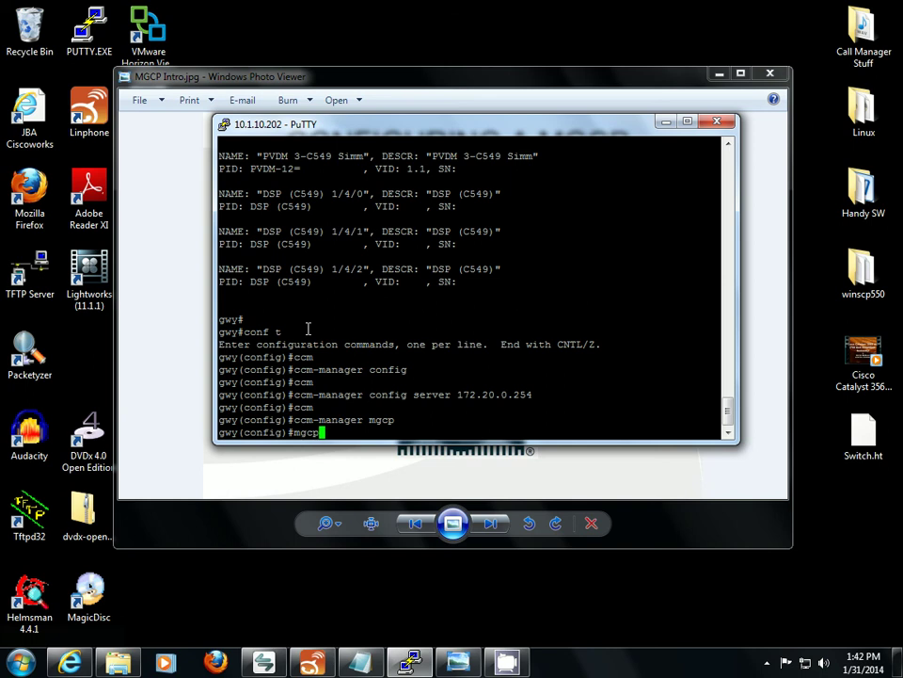
pyautogui.press('Return')
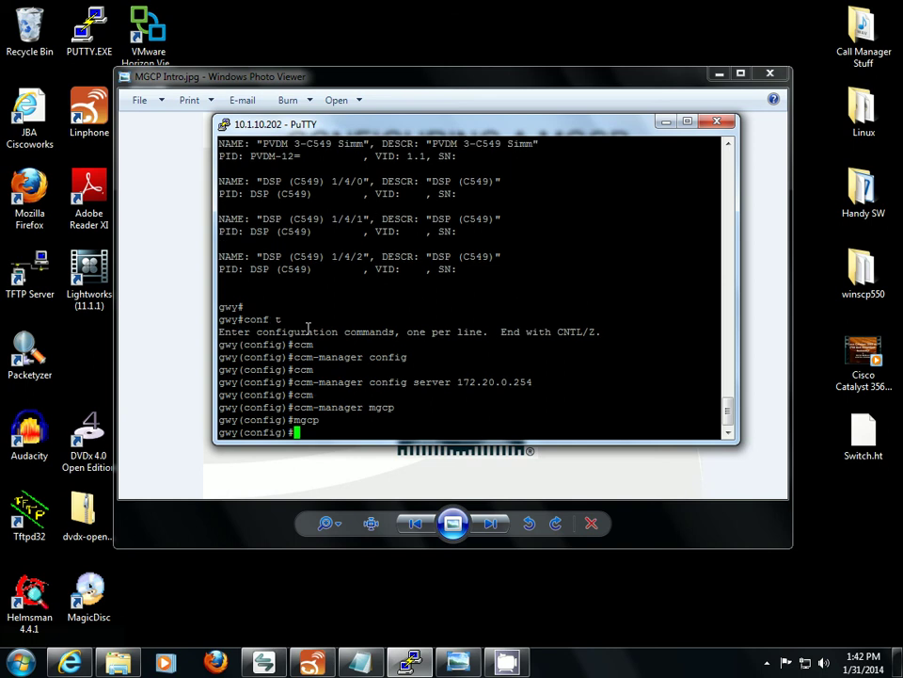
# Set the MGCP call-agent to 172.20.0.254 and exit configuration mode
pyautogui.write('mgcp call')
pyautogui.press('Tab')
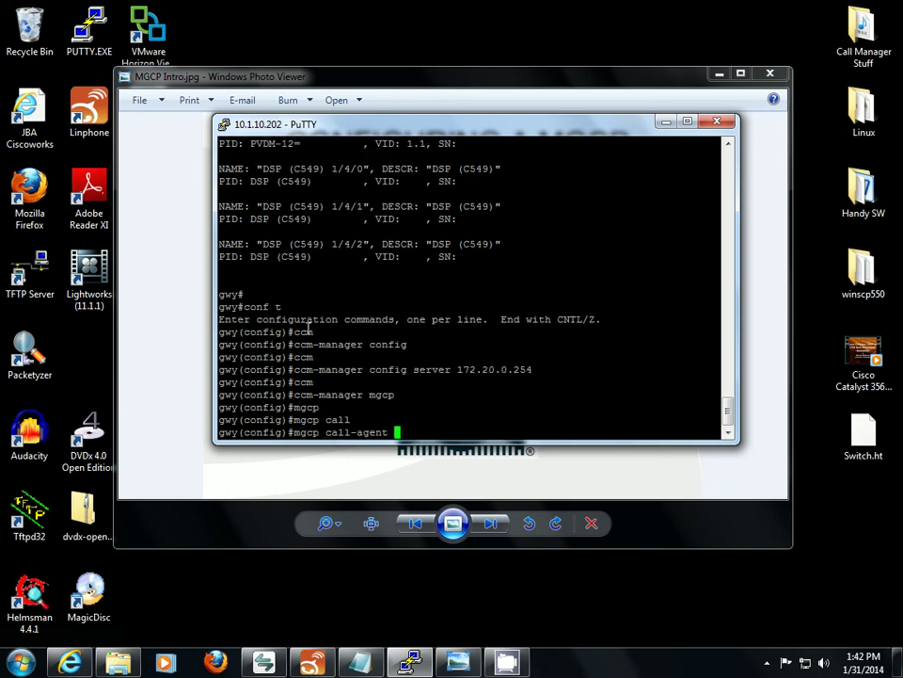
pyautogui.write('172.20.0.254')
pyautogui.press('Return')
pyautogui.write('end')
pyautogui.press('Return')
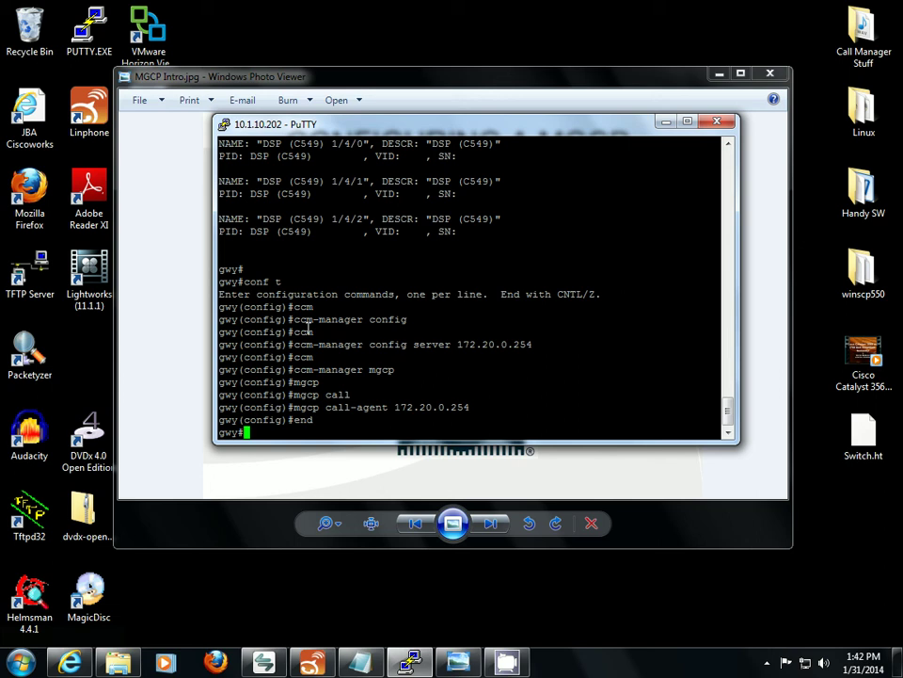
# Show the full ccm-manager status to check the gateway's Call Manager registration
pyautogui.write('show ccm')
pyautogui.press('Tab')
pyautogui.press('Return')
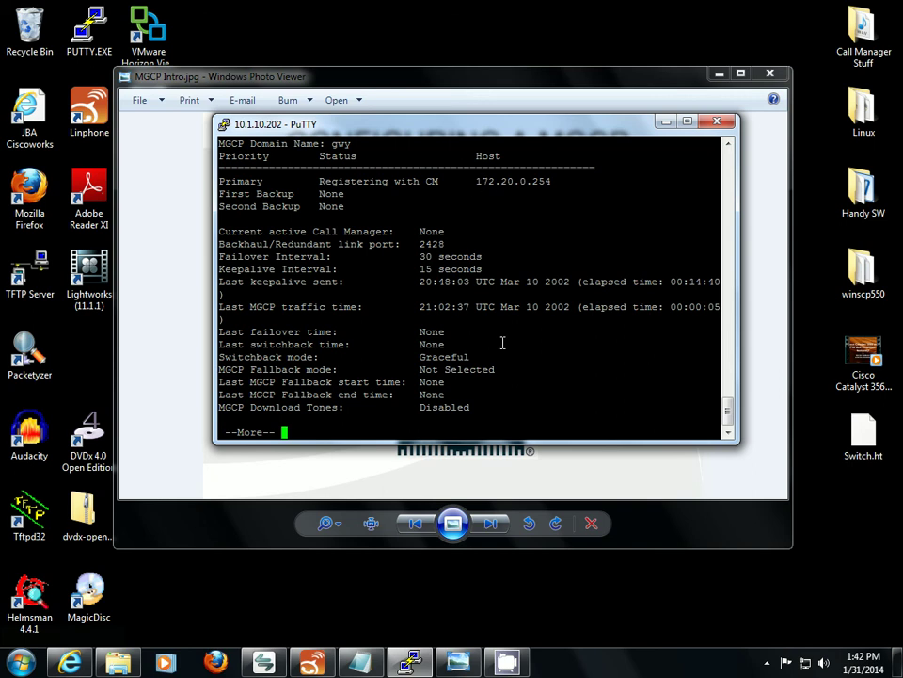
pyautogui.press('space')
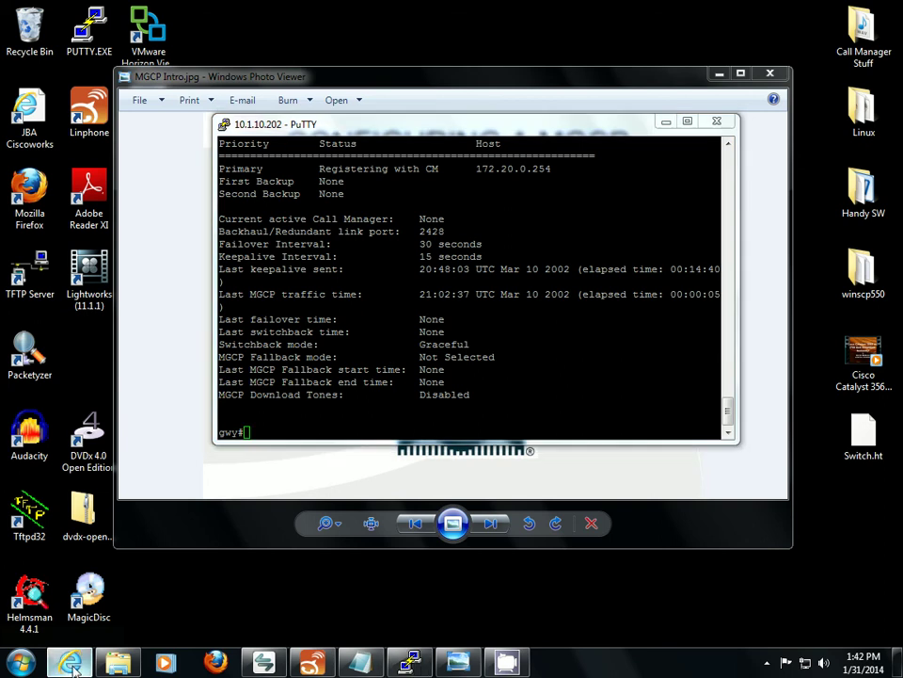
# Switch to Cisco Unified CM Administration in the browser and start adding a new gateway
pyautogui.click(146, 637)
pyautogui.hotkey('alt', 'Tab')
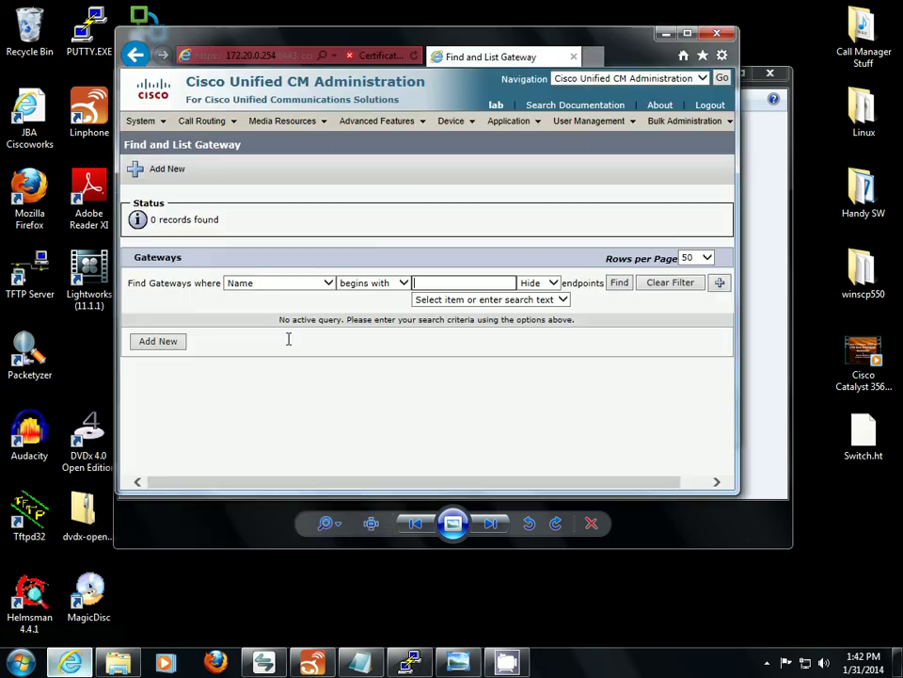
pyautogui.moveTo(461, 122)
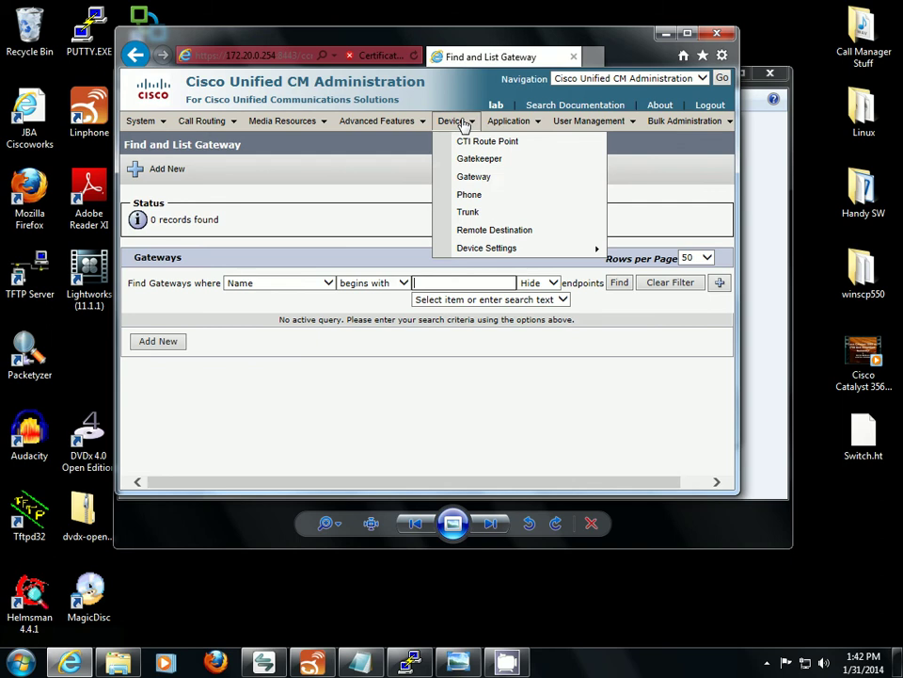
pyautogui.click(489, 179)
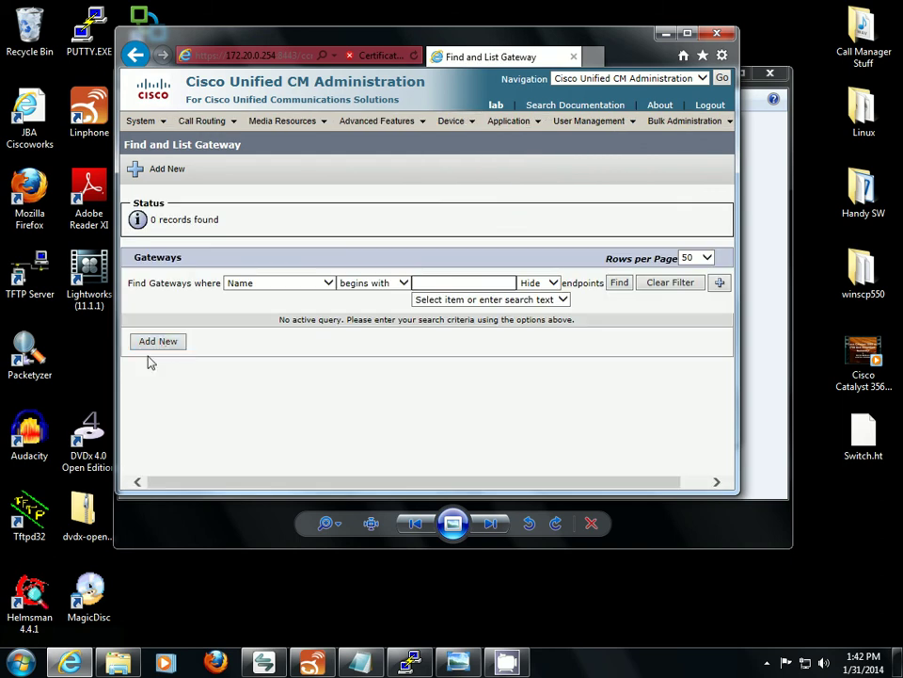
pyautogui.click(162, 344)
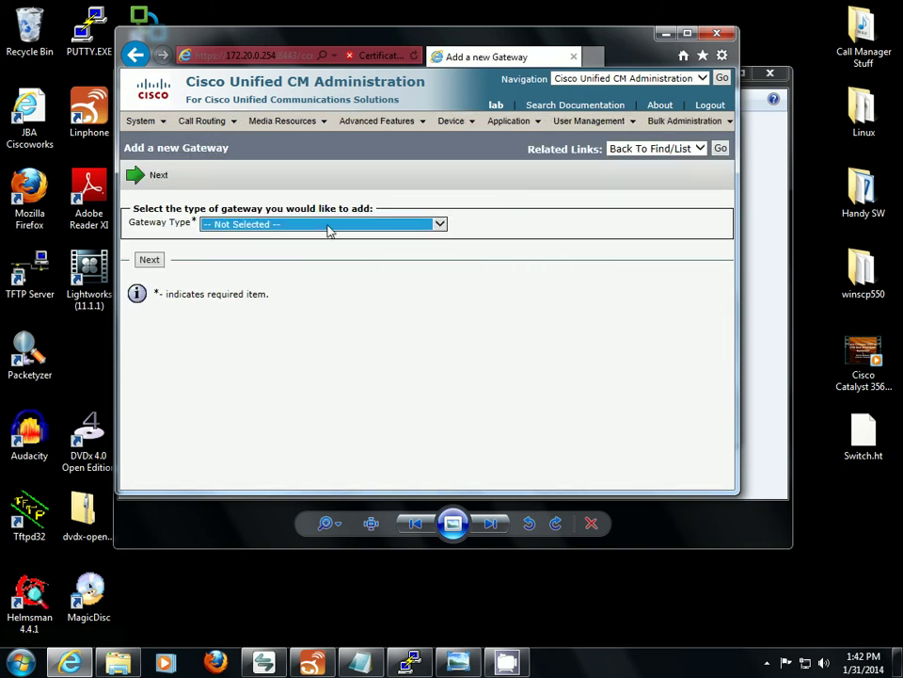
# Choose Cisco 26XX as the gateway type and continue to its configuration page
pyautogui.click(334, 225)
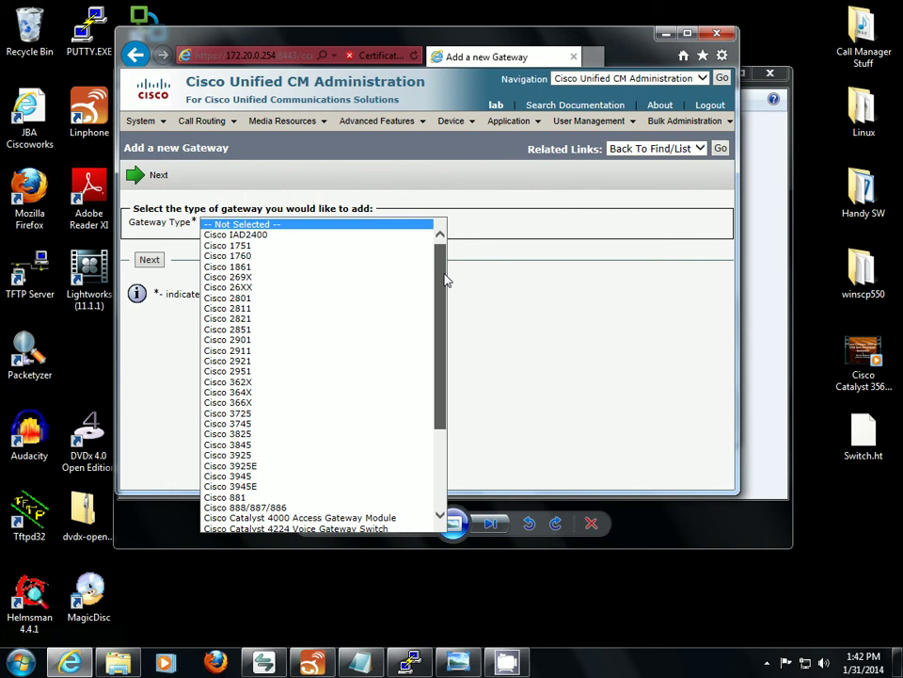
pyautogui.moveTo(442, 281); pyautogui.dragTo(448, 287)
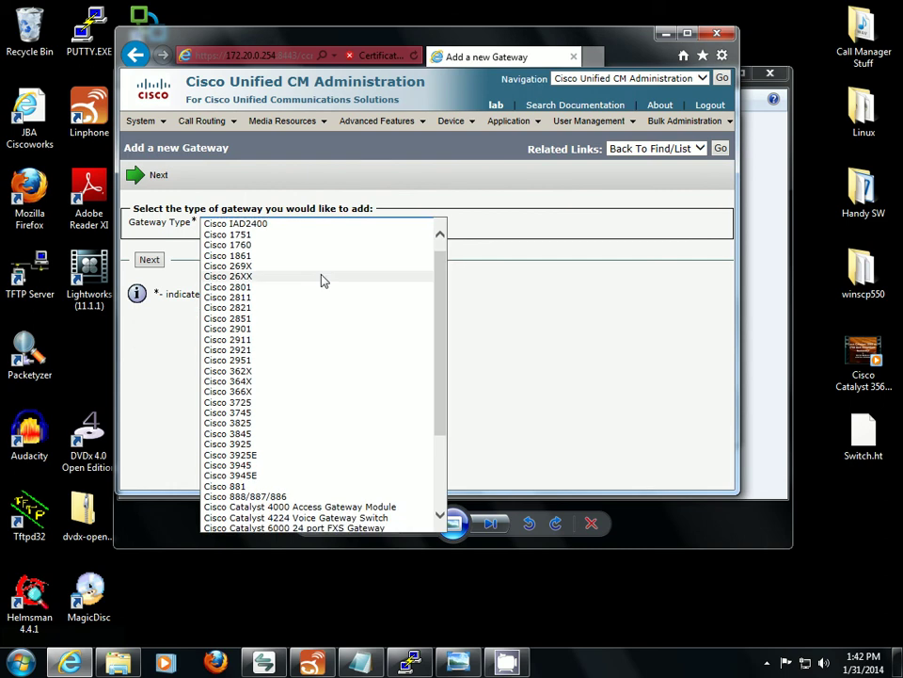
pyautogui.click(250, 281)
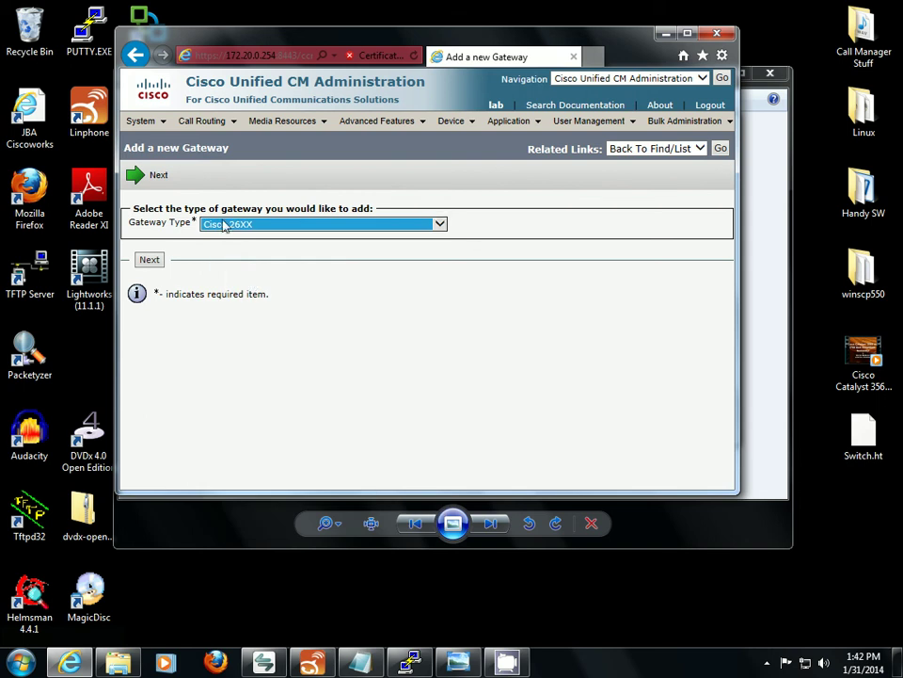
pyautogui.click(165, 267)
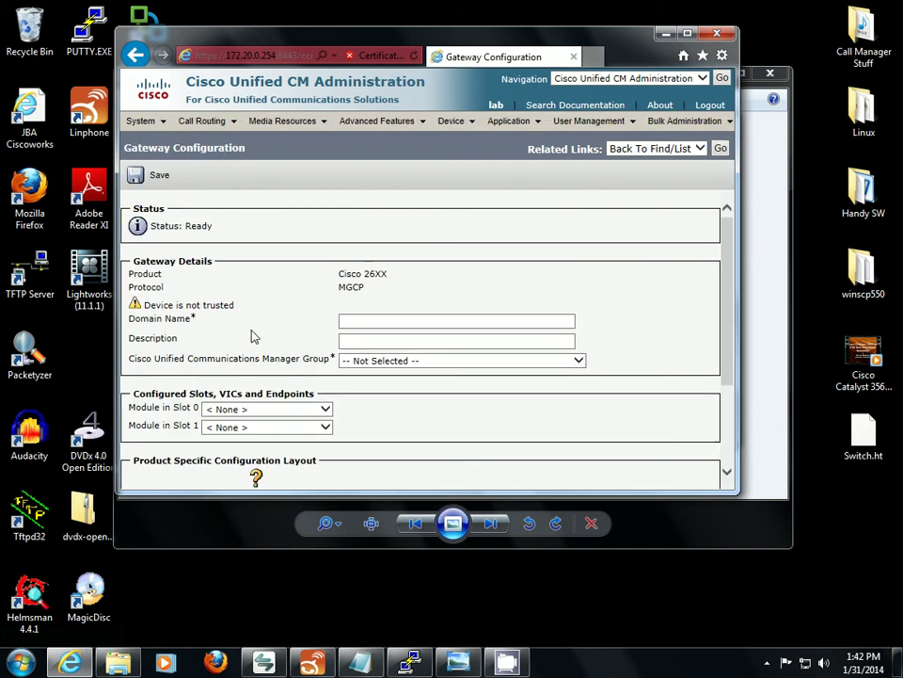
# Enter gwy as the gateway's domain name and description, and select the Default Communications Manager group
pyautogui.click(358, 323)
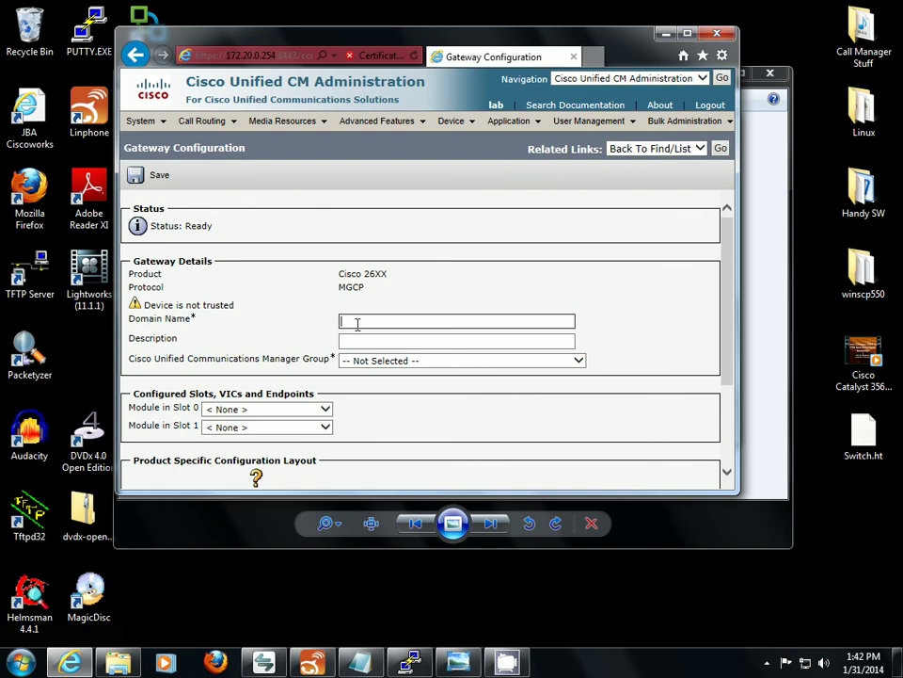
pyautogui.write('gwy')
pyautogui.click(373, 342)
pyautogui.write('gwy')
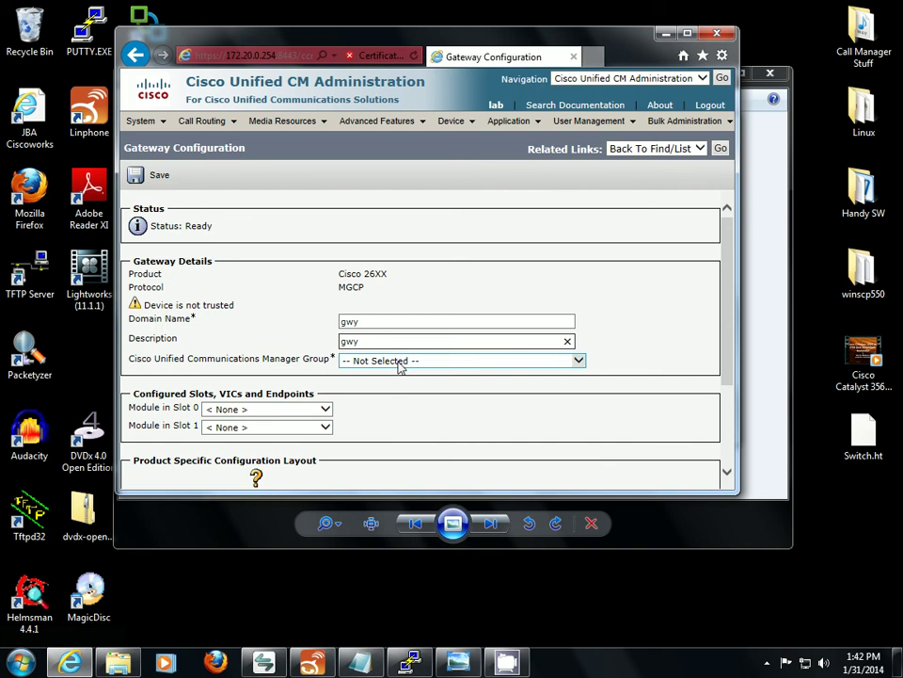
pyautogui.click(399, 362)
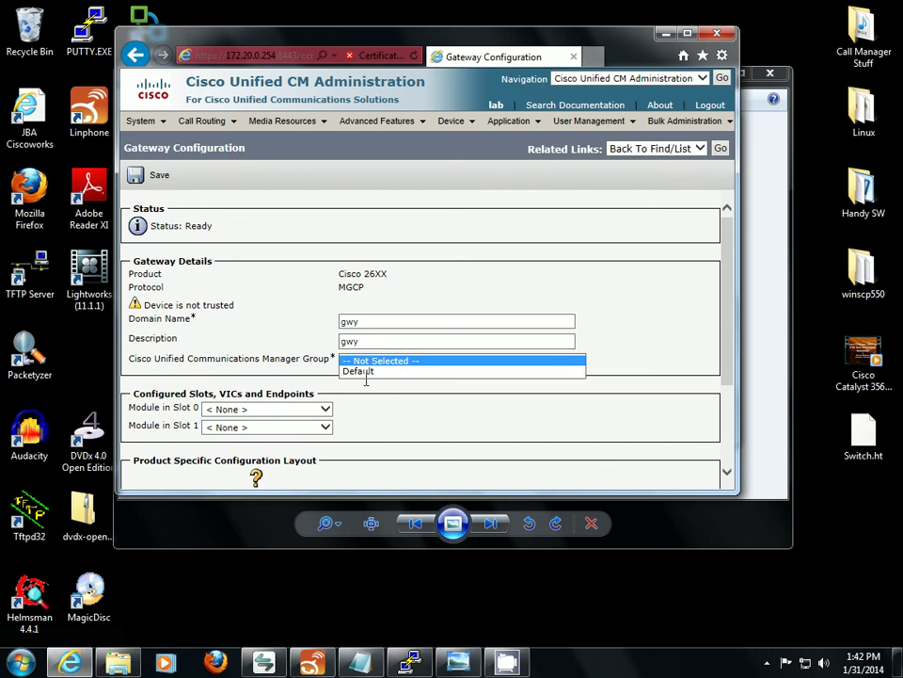
pyautogui.click(369, 372)
# Set the module in slot 1 to NM-HDV and save the gateway, acknowledging the save message
pyautogui.scroll(-1, 395, 409)
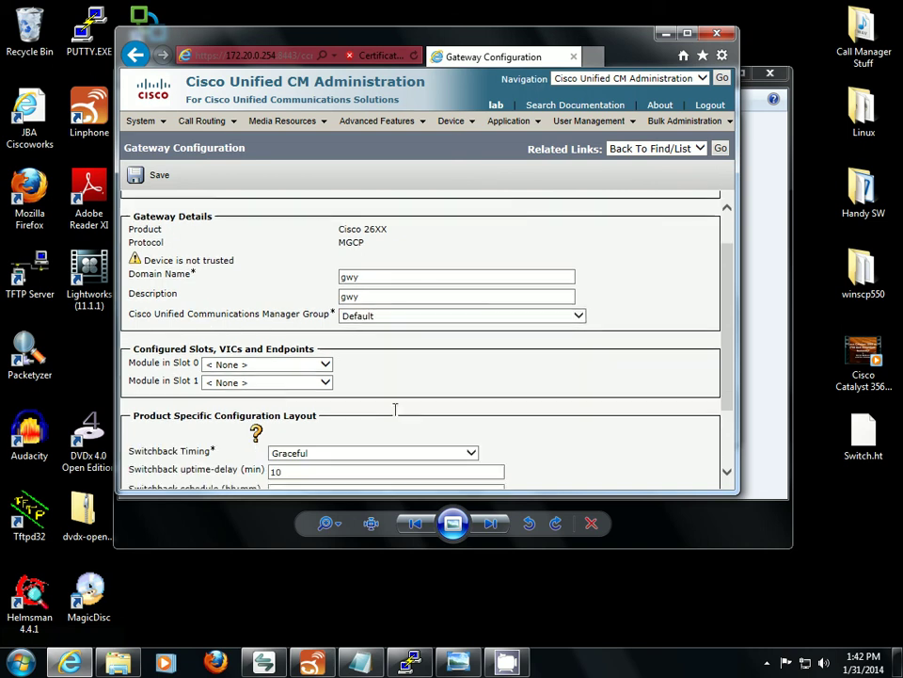
pyautogui.click(282, 382)
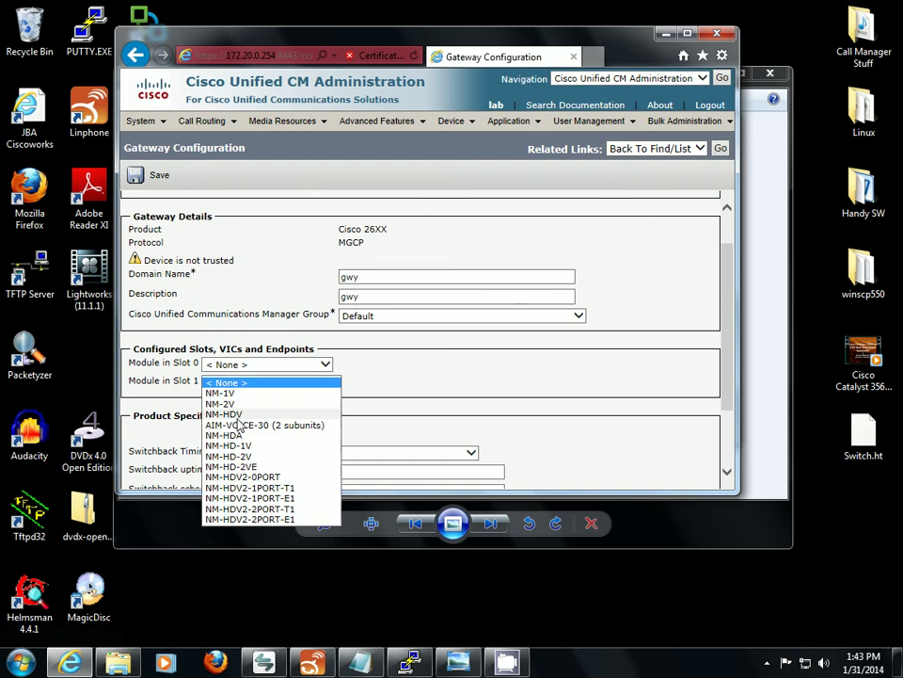
pyautogui.click(237, 415)
pyautogui.scroll(-1, 477, 388)
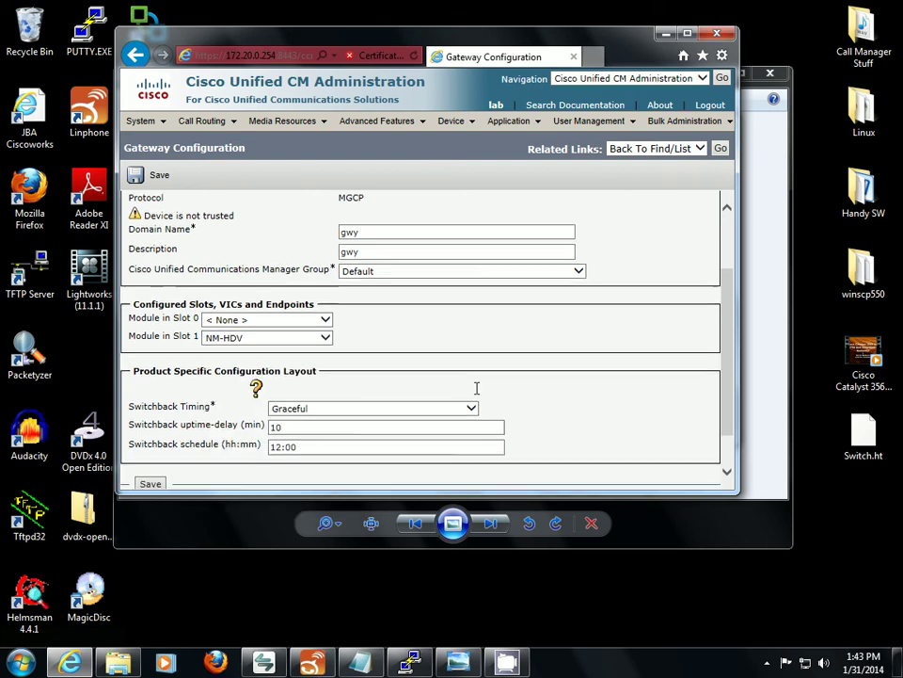
pyautogui.click(153, 176)
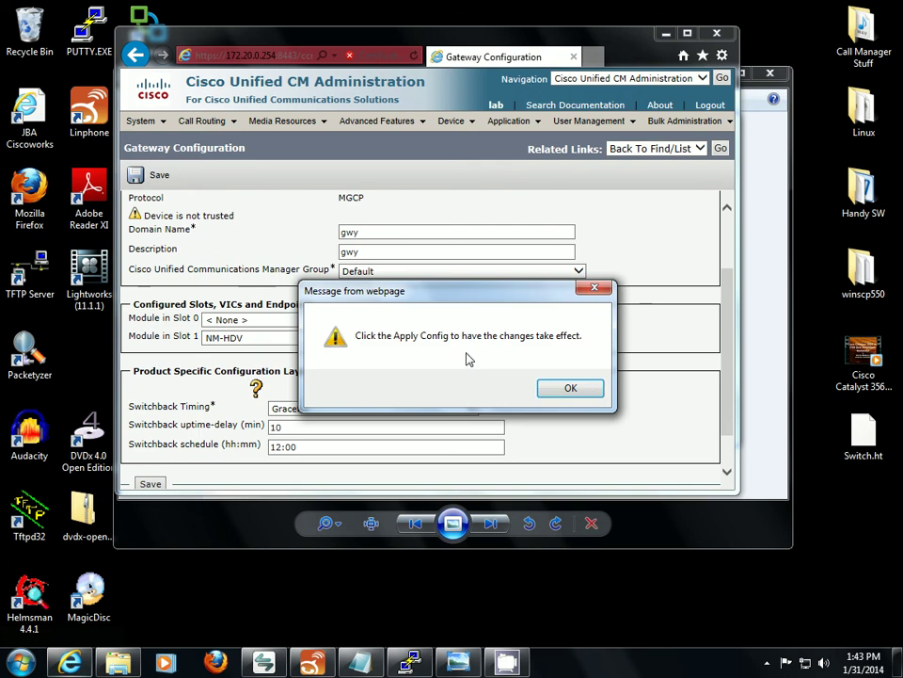
pyautogui.click(576, 390)
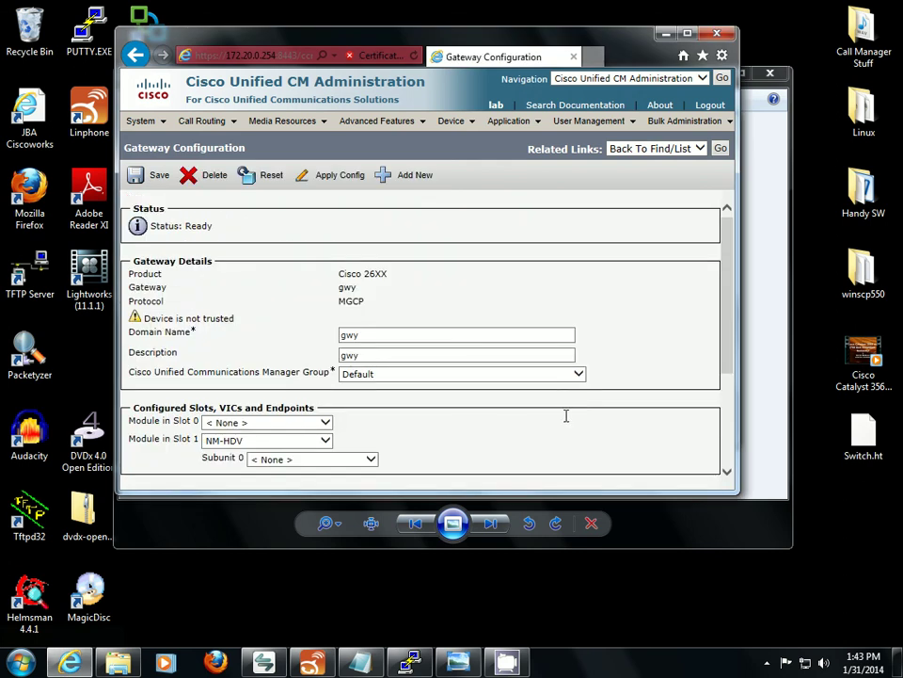
# Set Subunit 0 of the slot 1 module to VWIC-2MFT-T1, then save and apply the gateway configuration
pyautogui.scroll(-2, 566, 415)
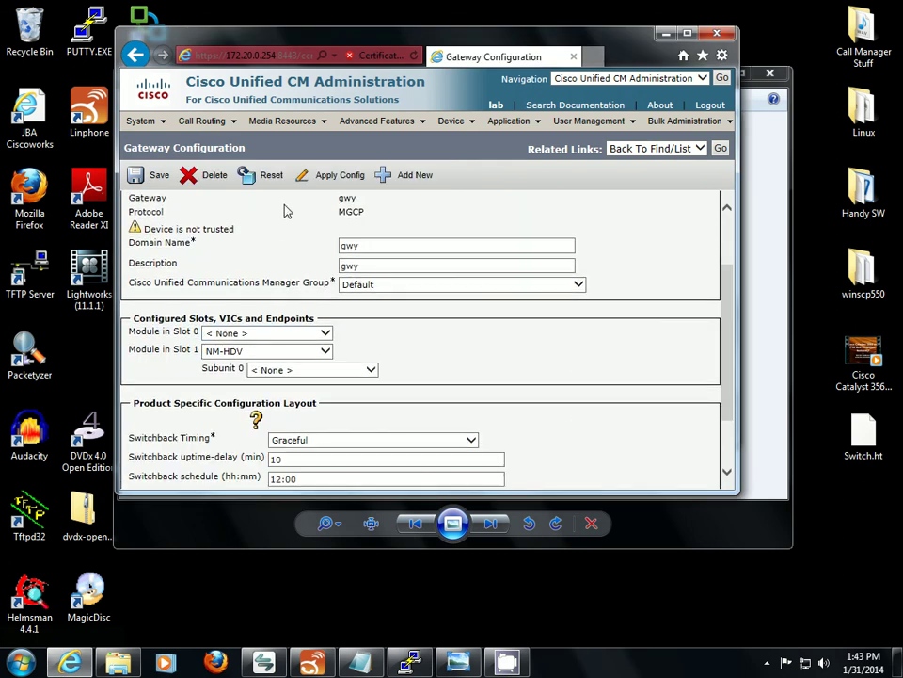
pyautogui.click(371, 369)
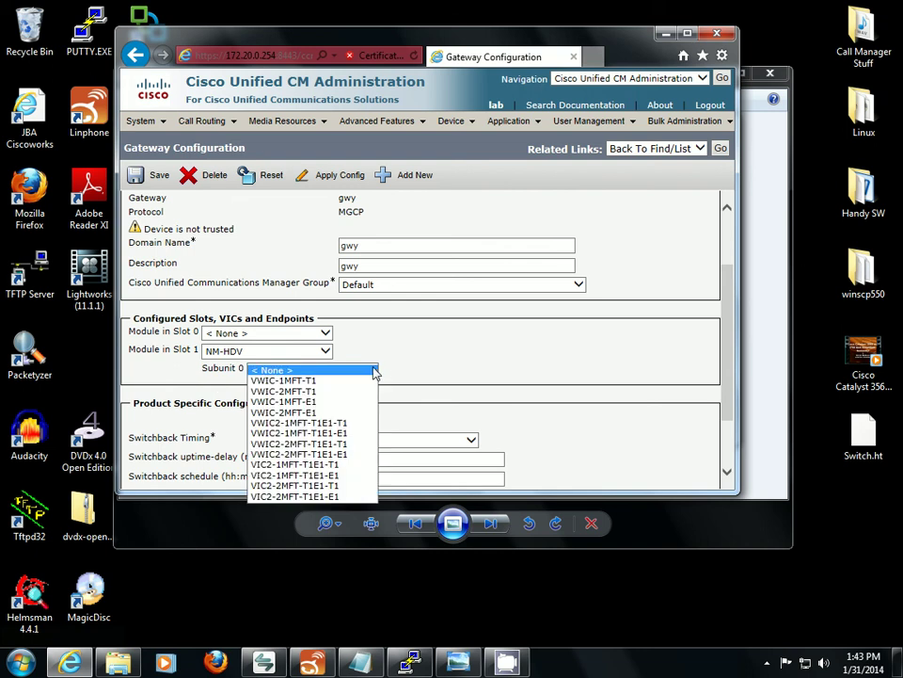
pyautogui.click(308, 394)
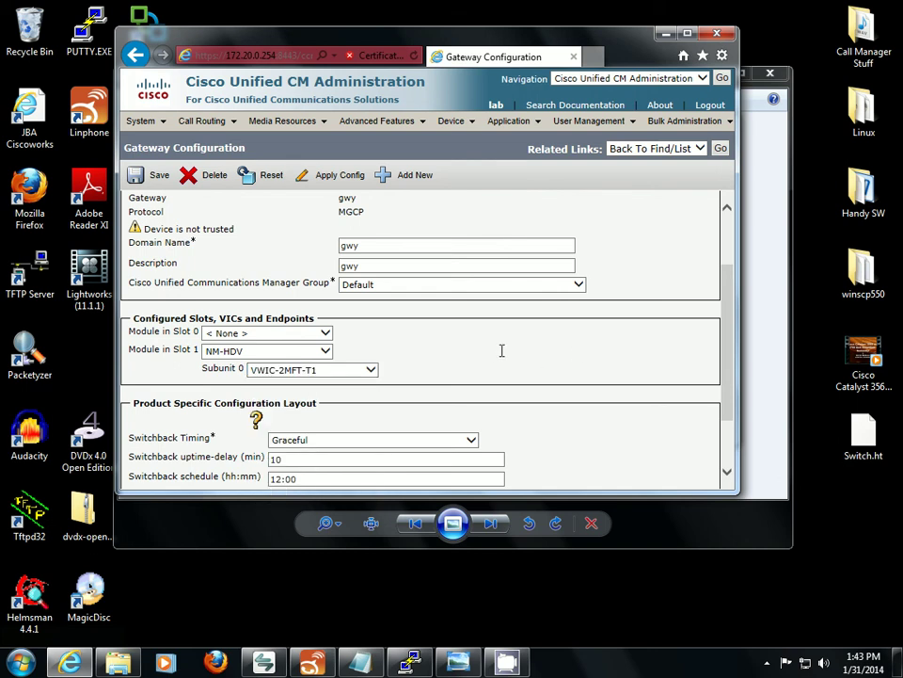
pyautogui.click(149, 177)
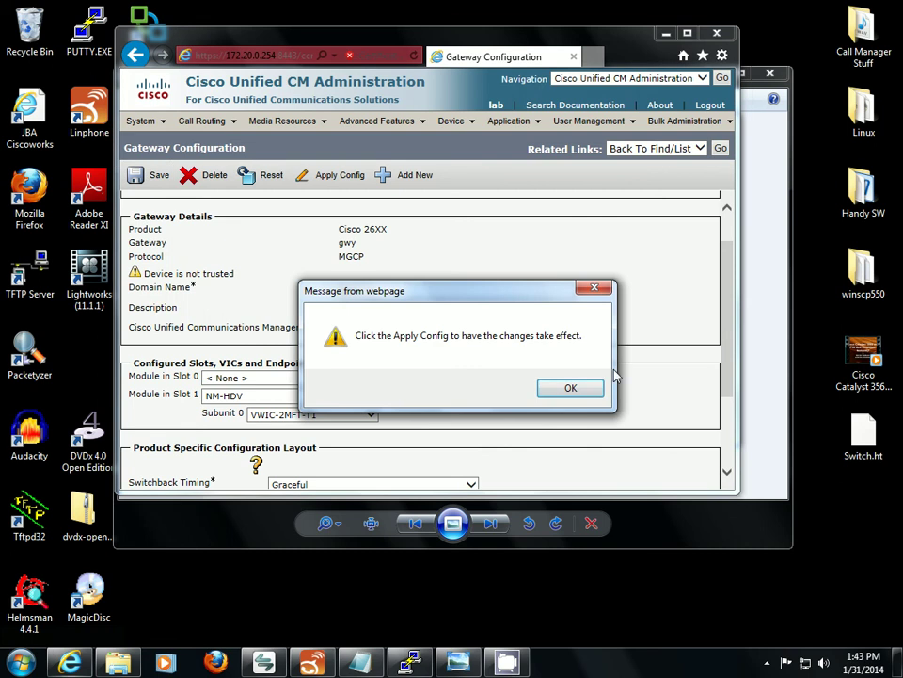
pyautogui.click(589, 390)
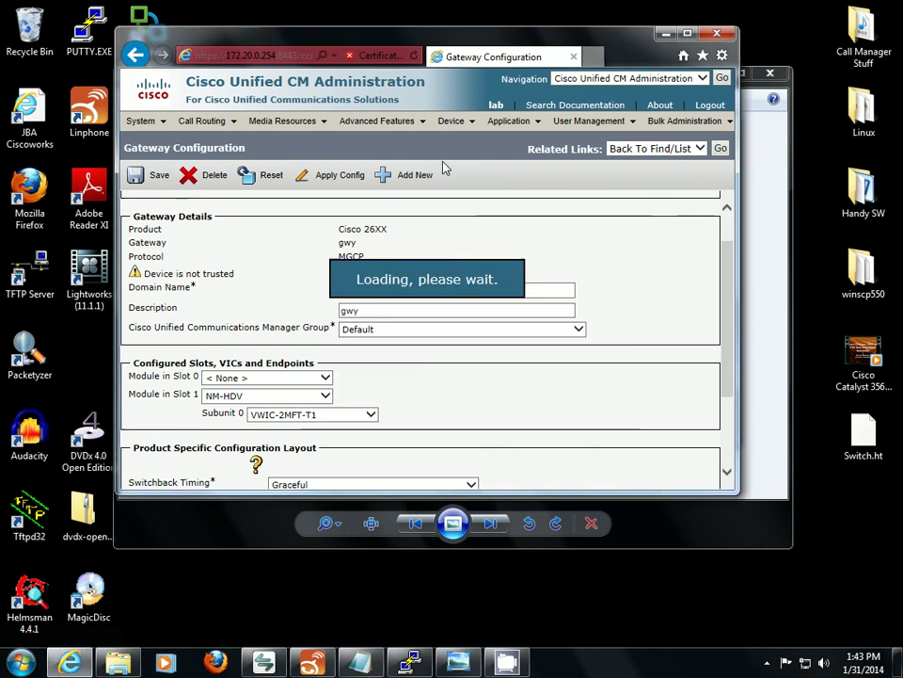
pyautogui.click(340, 179)
pyautogui.click(267, 400)
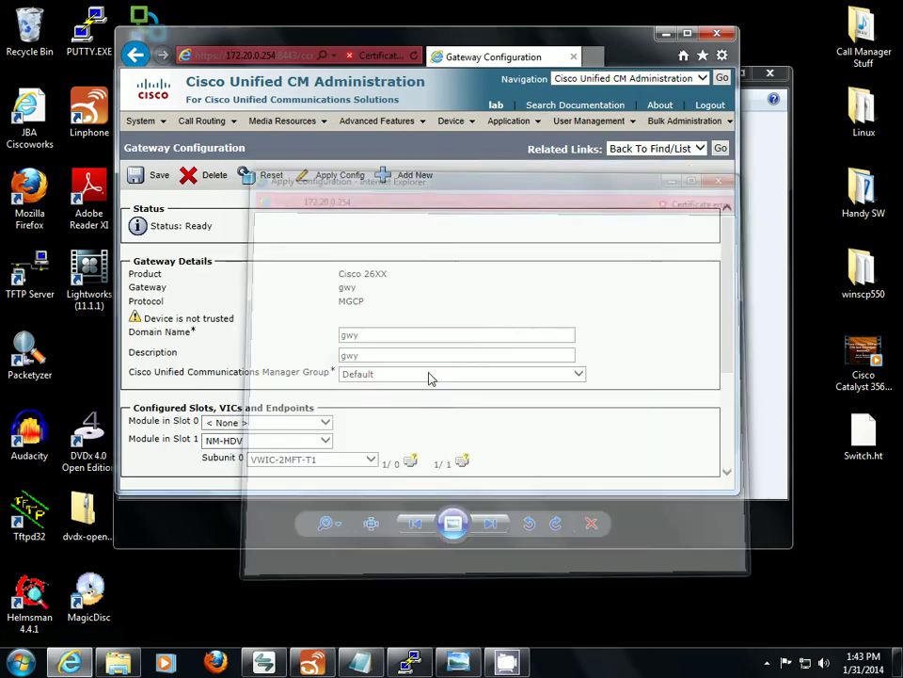
# Open endpoint 1/0 of the VWIC-2MFT-T1 and continue with Digital Access PRI as its device protocol
pyautogui.scroll(-1, 655, 379)
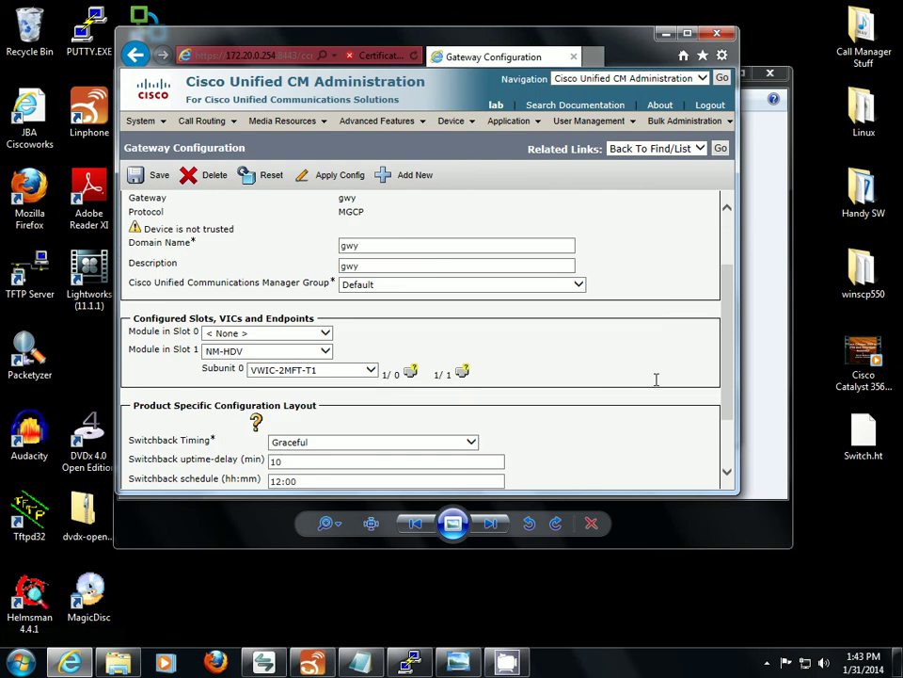
pyautogui.click(411, 374)
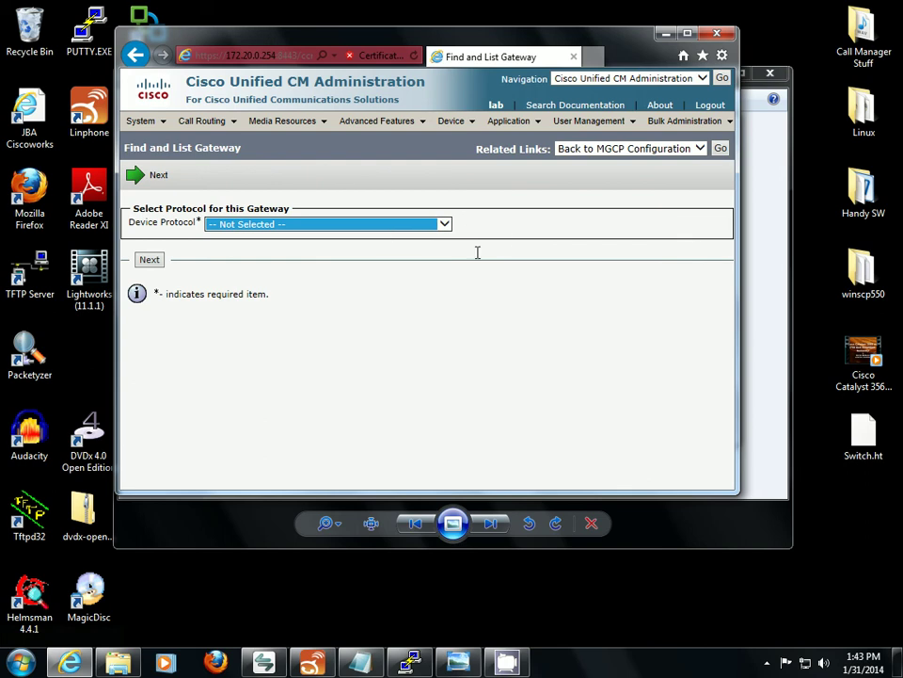
pyautogui.click(444, 225)
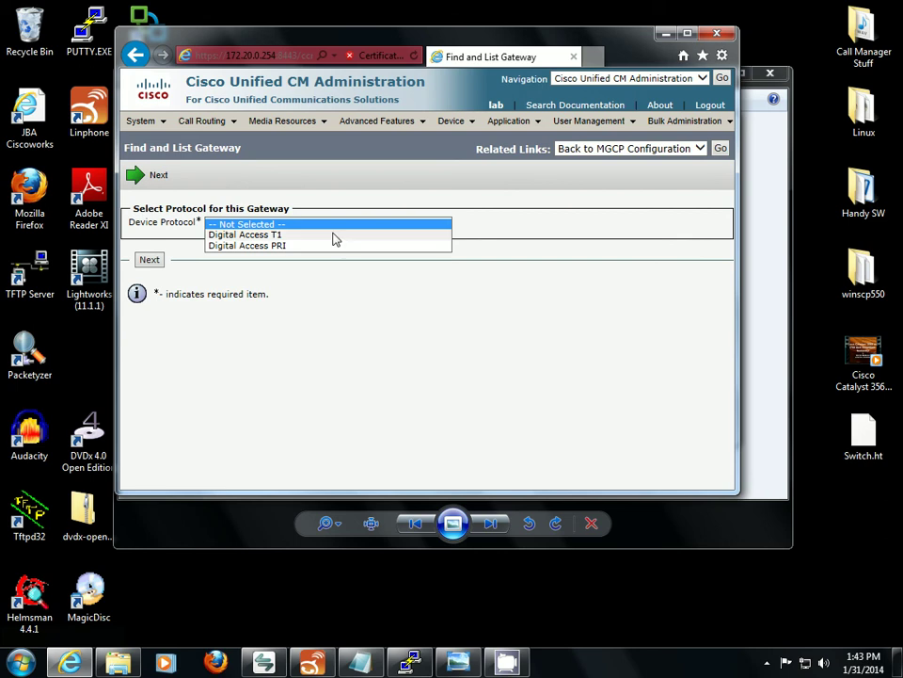
pyautogui.click(274, 245)
pyautogui.click(139, 262)
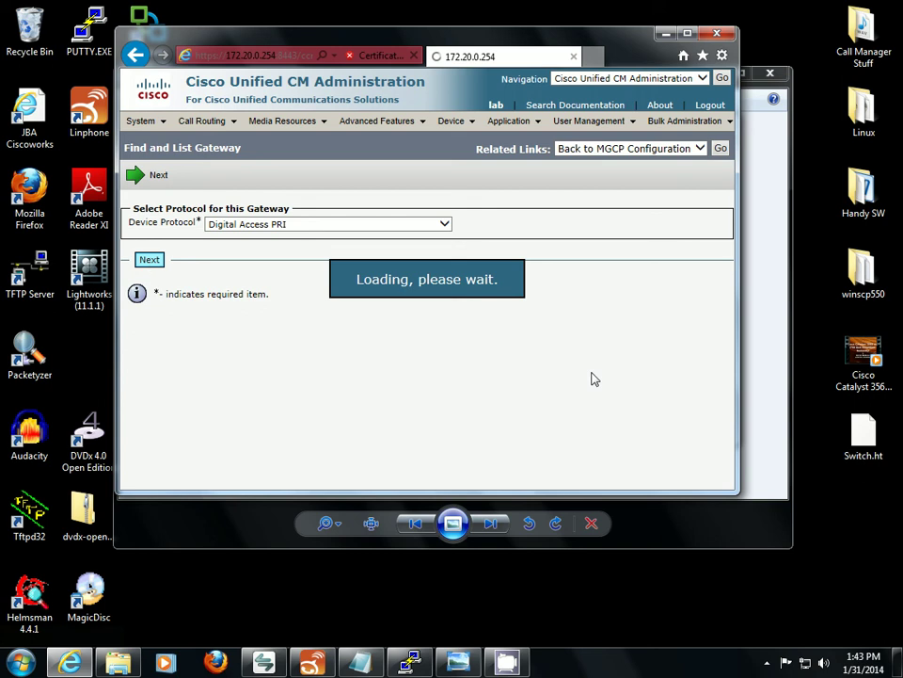
# Assign the Default device pool to the T1 port S1/DS1-0@gwy
pyautogui.scroll(-1, 596, 330)
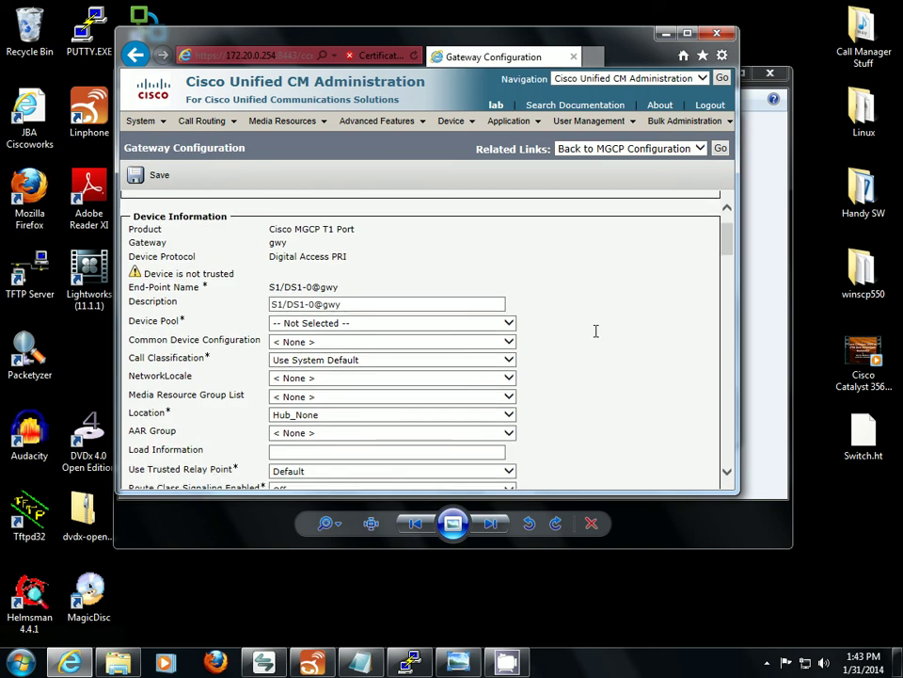
pyautogui.scroll(-2, 520, 334)
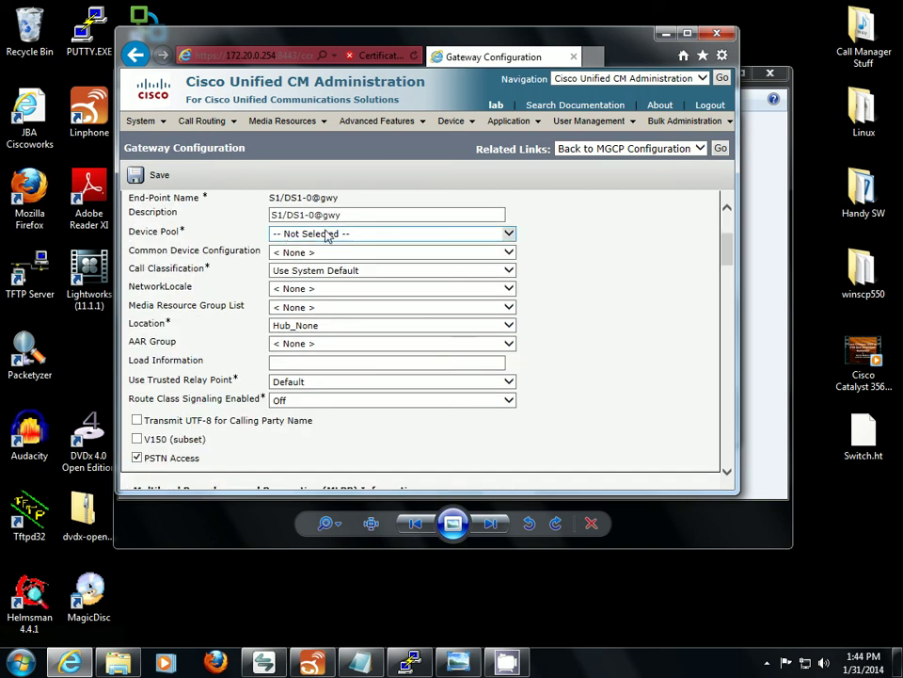
pyautogui.click(282, 235)
pyautogui.click(313, 245)
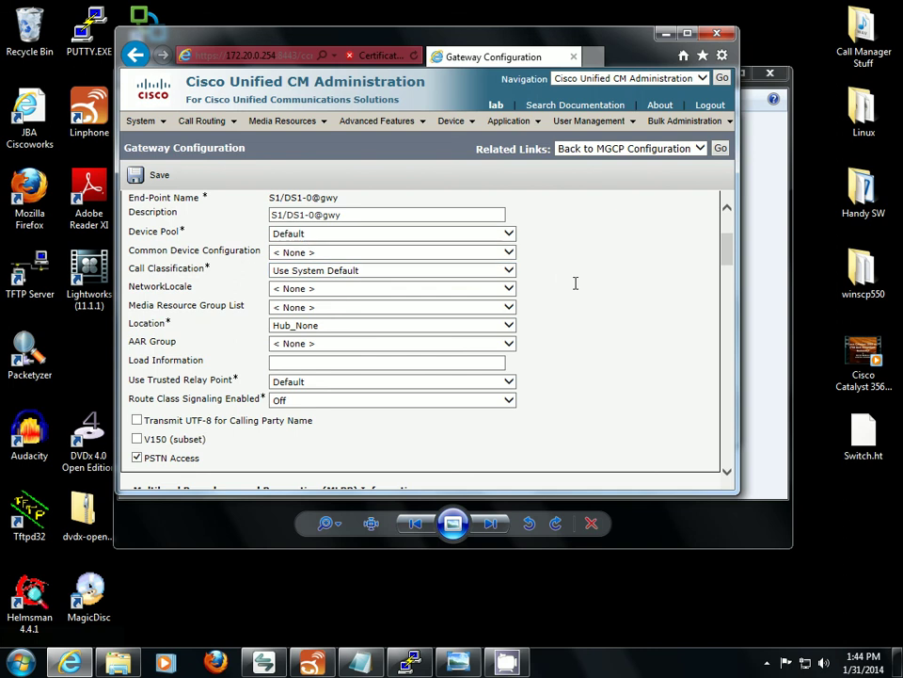
# Set the channel selection order in the port's interface information to Top Down
pyautogui.scroll(-1, 429, 198)
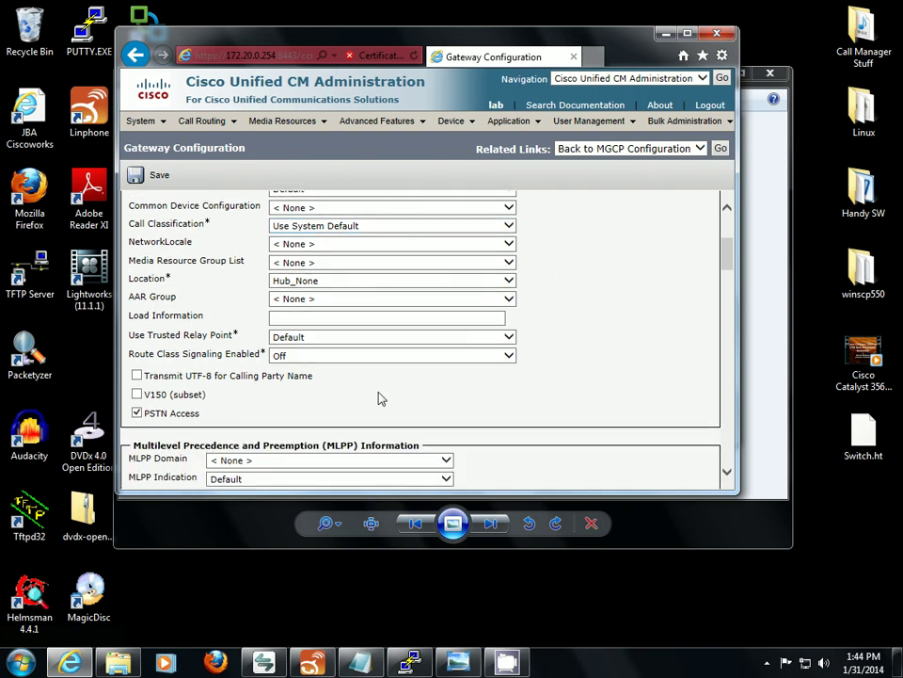
pyautogui.scroll(-2, 600, 284)
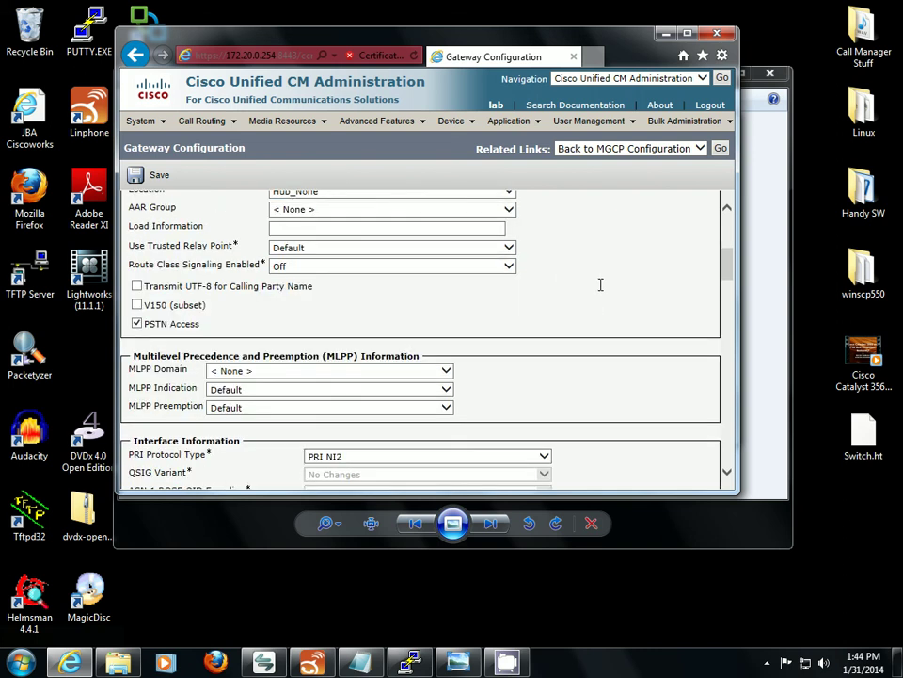
pyautogui.scroll(-4, 601, 285)
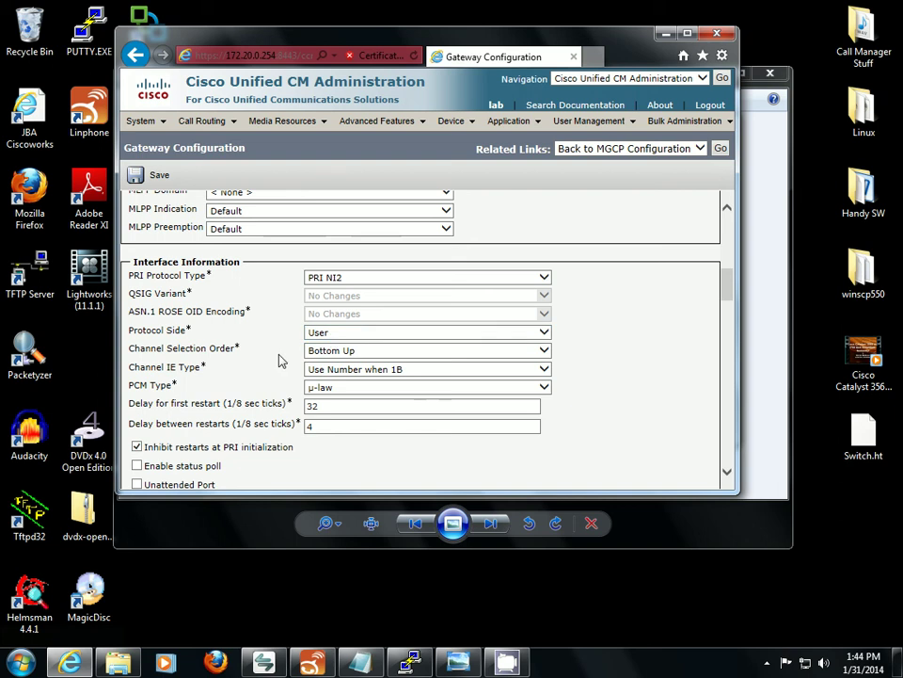
pyautogui.click(343, 353)
pyautogui.click(335, 364)
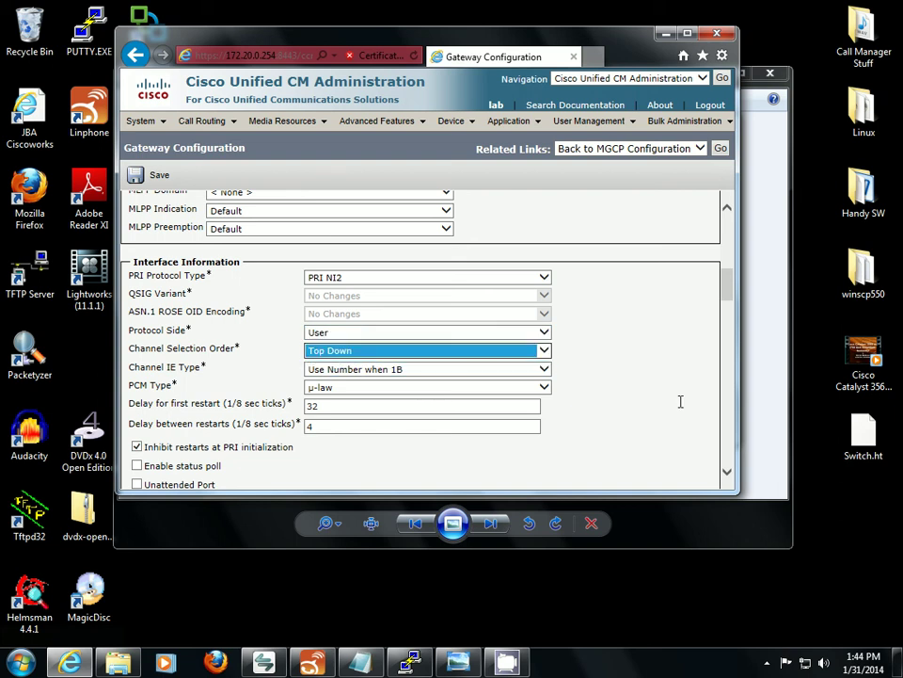
pyautogui.click(651, 401)
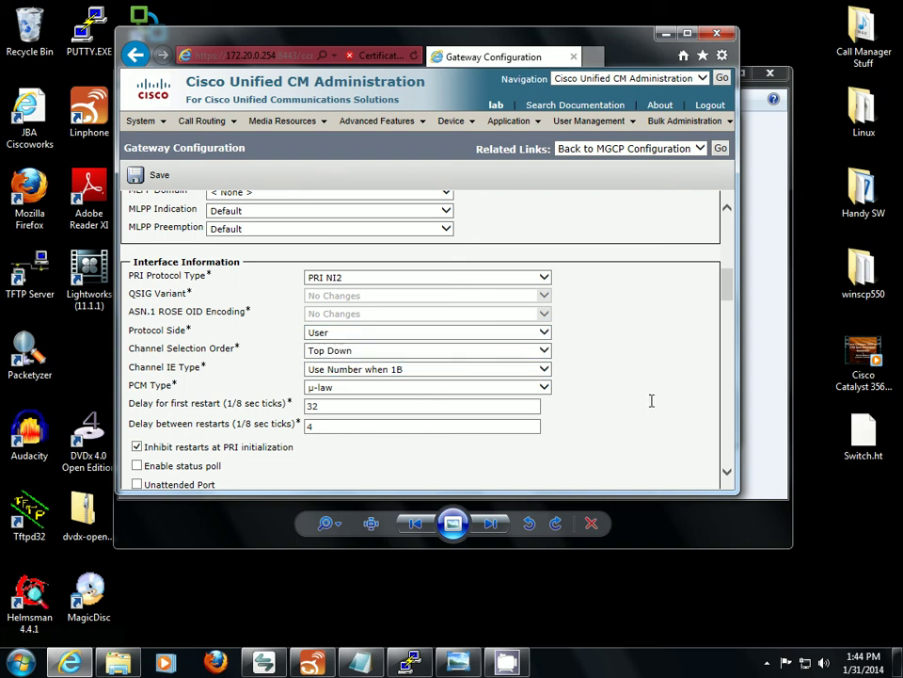
# Save the T1 port with its remaining call routing and product-specific settings at their defaults, and apply its configuration
pyautogui.scroll(-5, 651, 401)
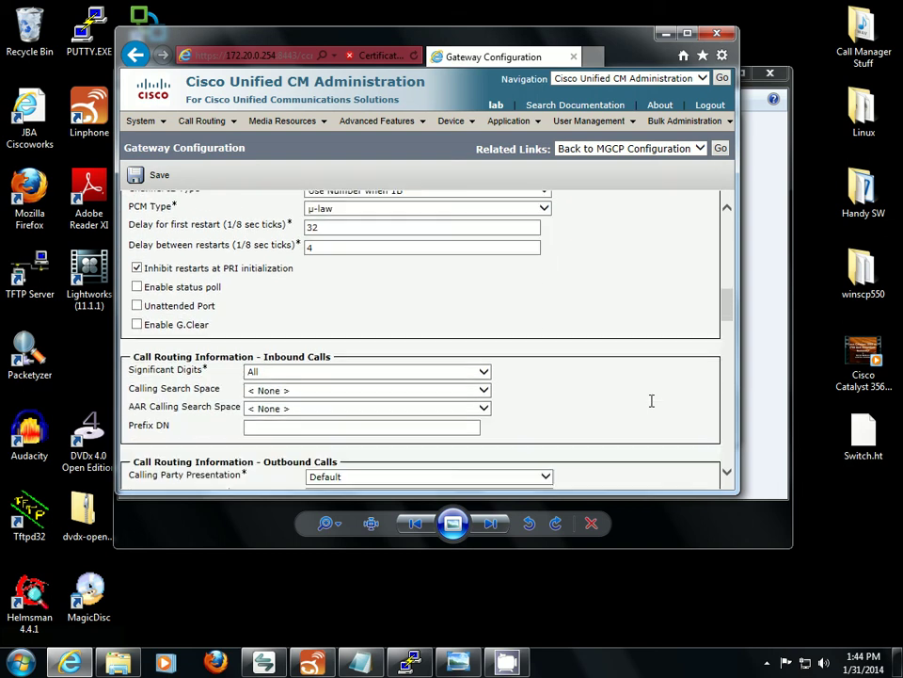
pyautogui.scroll(-4, 651, 401)
pyautogui.scroll(-13, 651, 401)
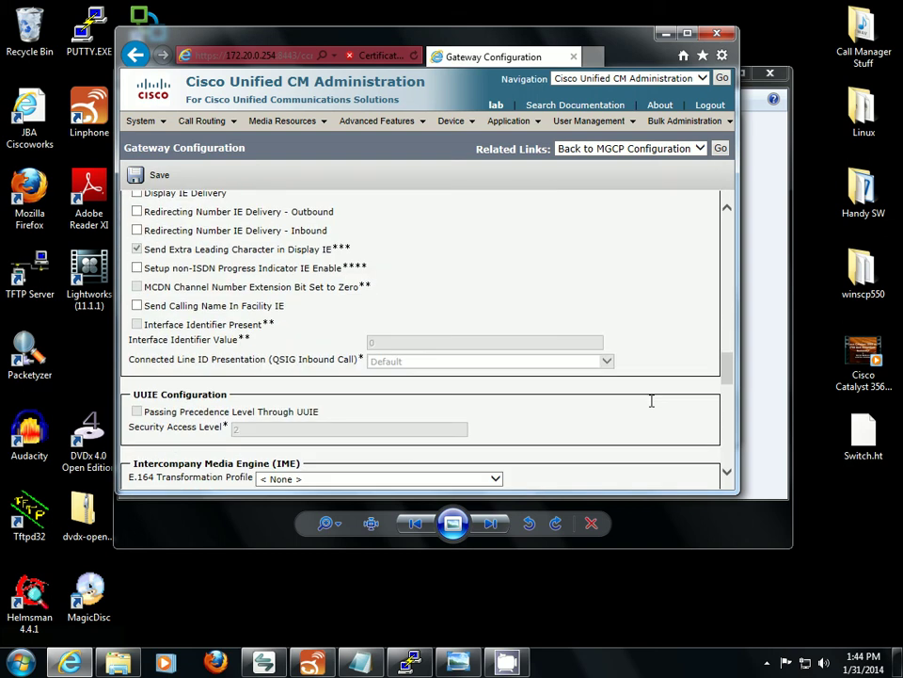
pyautogui.scroll(-3, 651, 401)
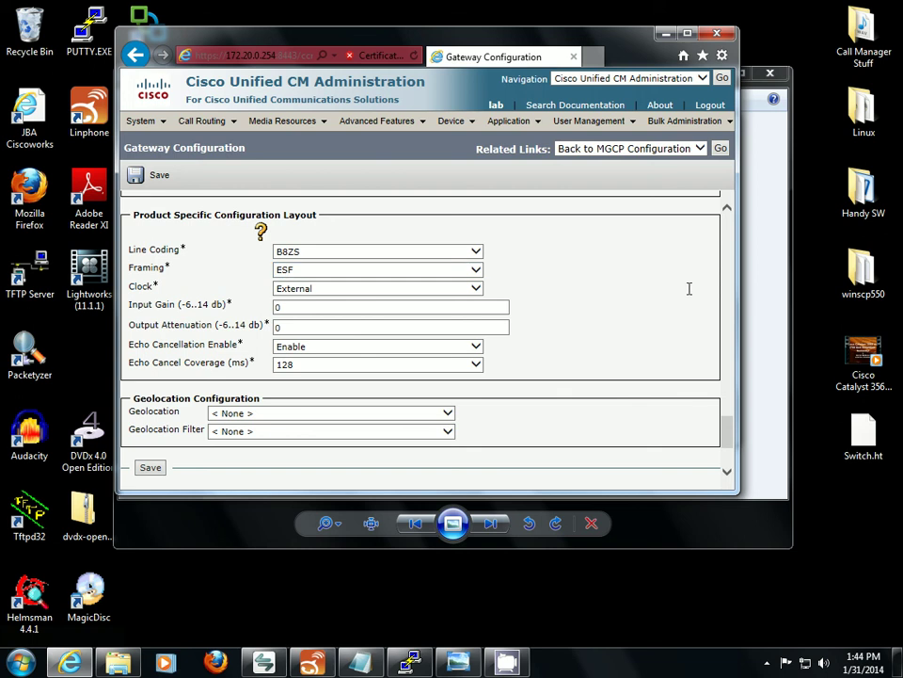
pyautogui.click(150, 178)
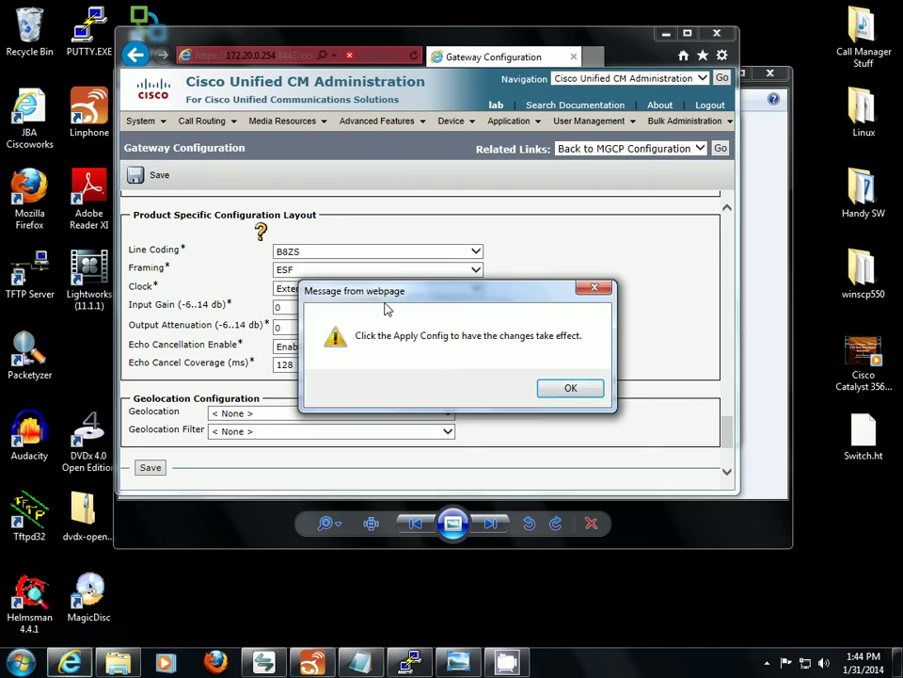
pyautogui.click(566, 389)
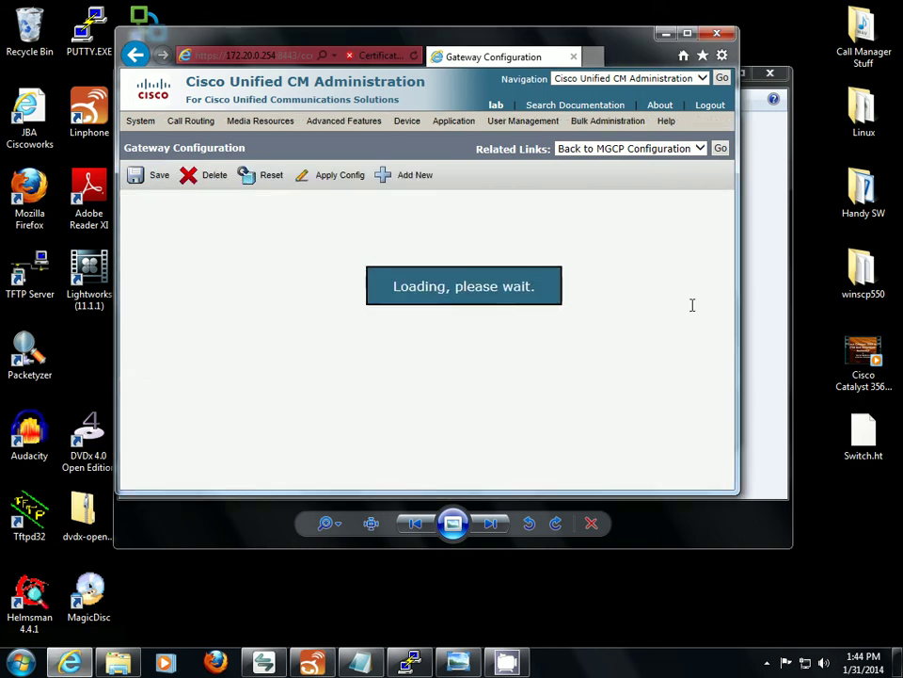
pyautogui.click(337, 179)
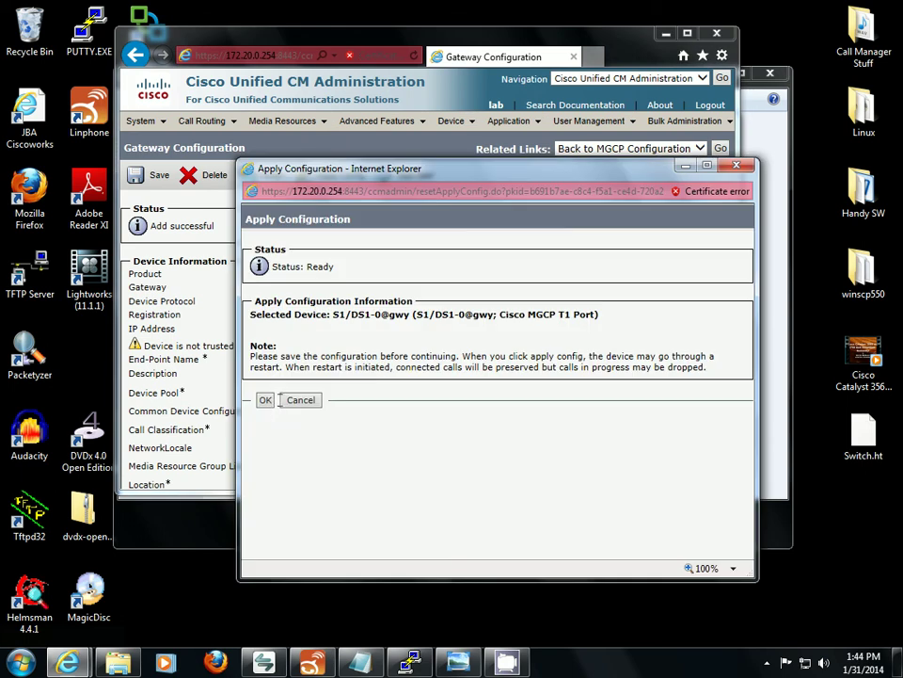
pyautogui.click(265, 399)
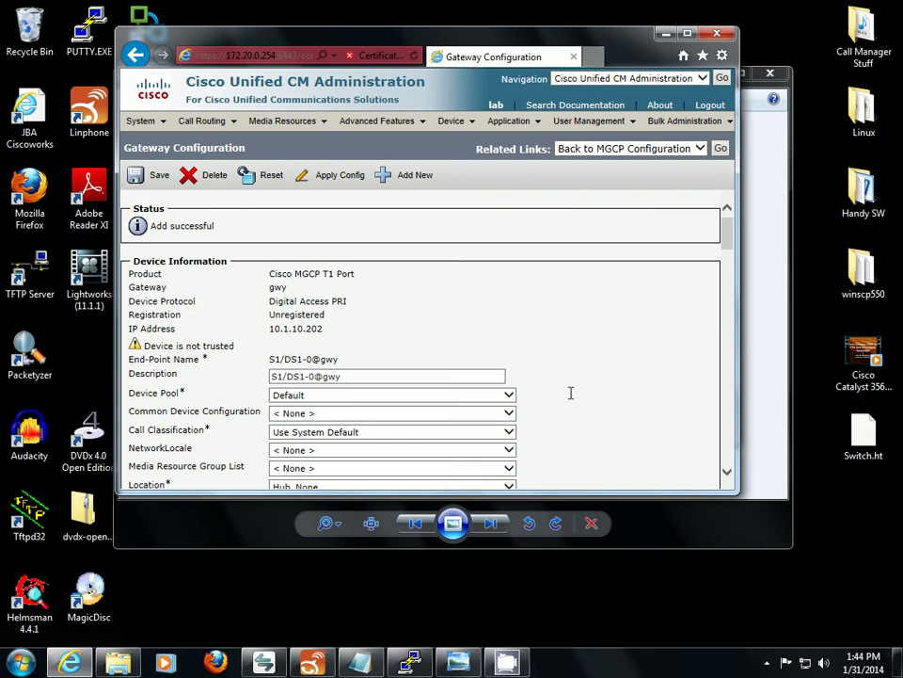
# Switch to the gateway's PuTTY session and display the Call Manager registration status with show ccm-manager
pyautogui.click(409, 664)
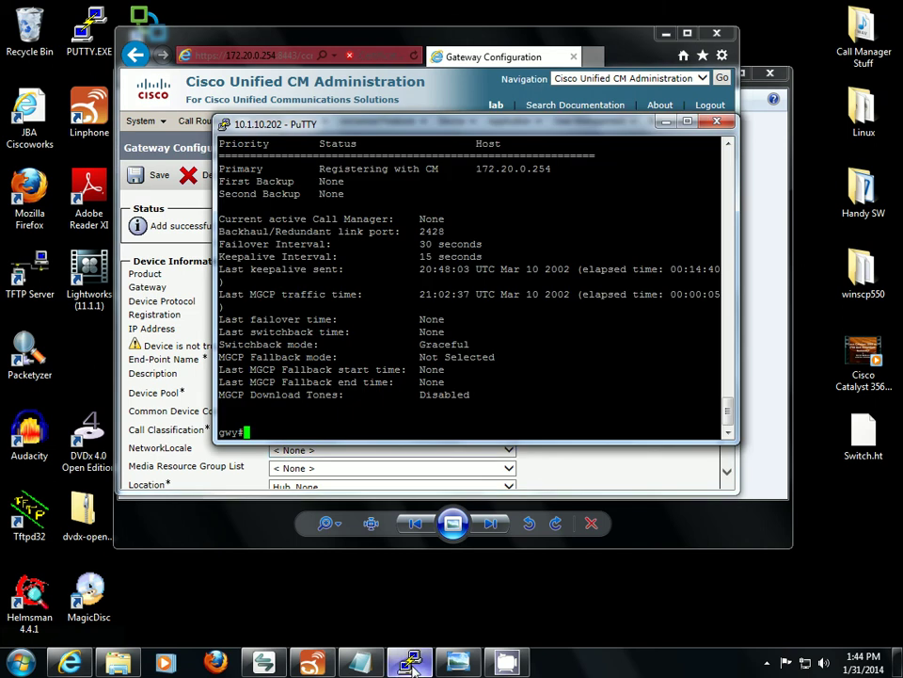
pyautogui.press('Return')
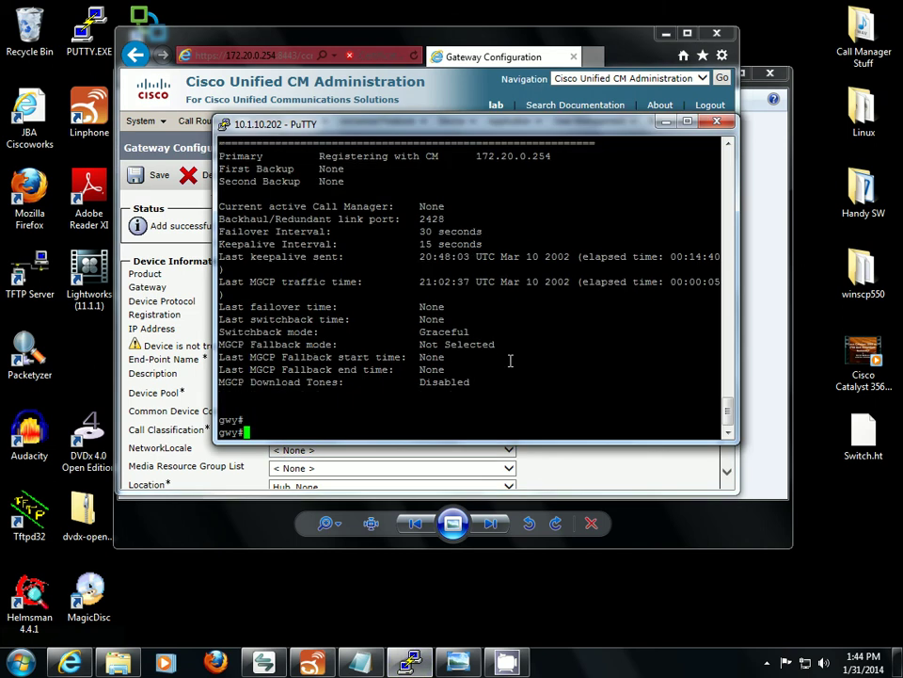
pyautogui.write('show ccm')
pyautogui.press('Tab')
pyautogui.press('Return')
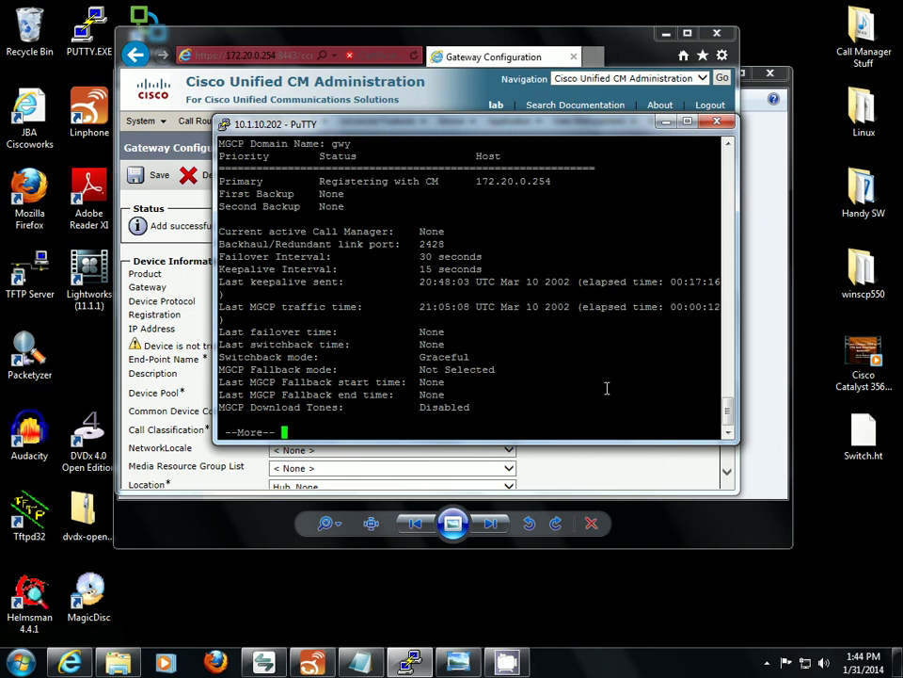
pyautogui.press('space')
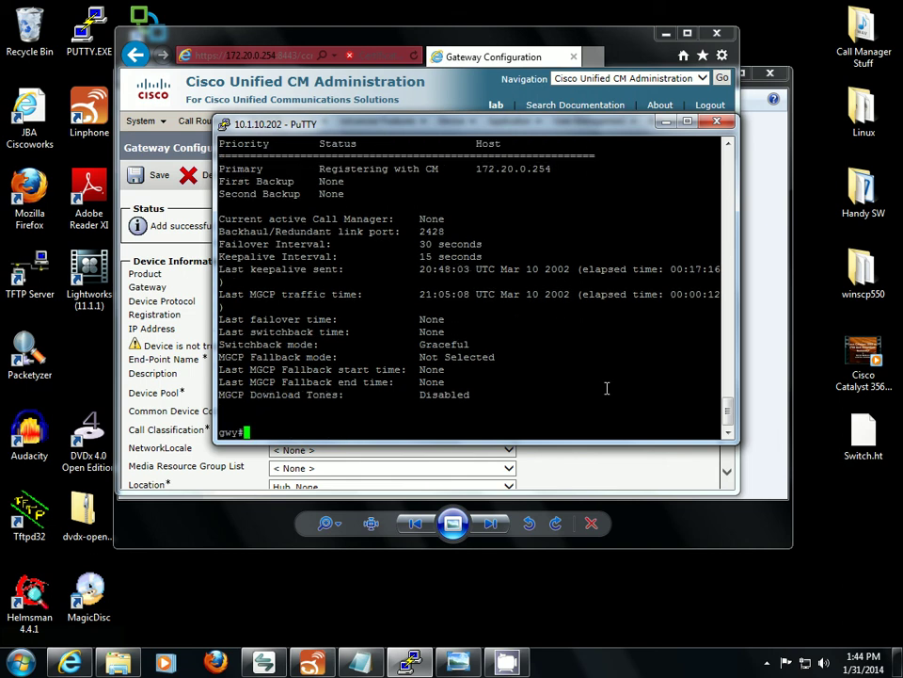
# Run show ccm-manager again to recheck the status of the primary Call Manager
pyautogui.press('Up')
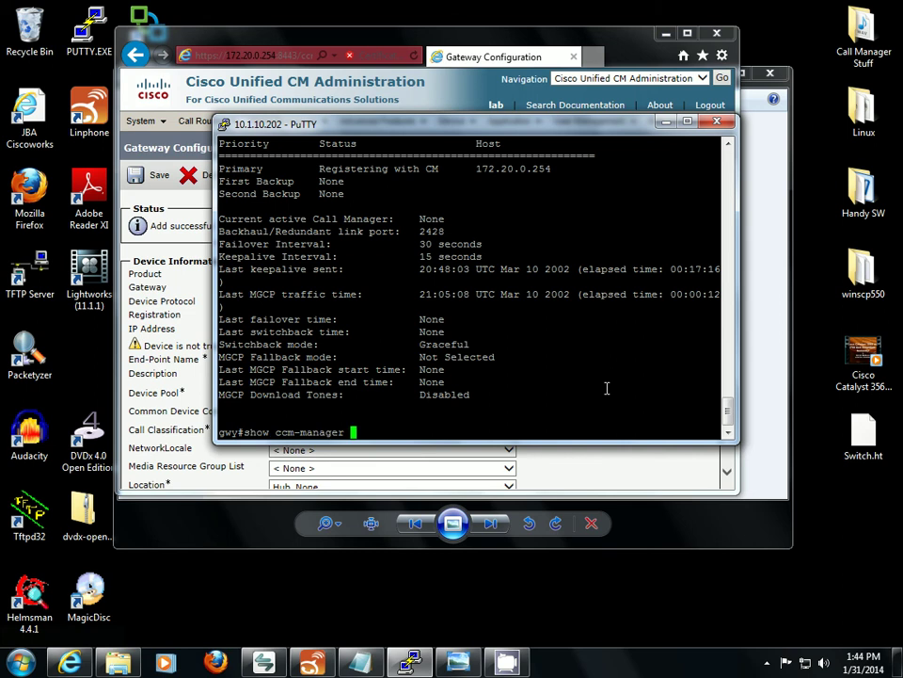
pyautogui.press('Return')
pyautogui.press('Up')
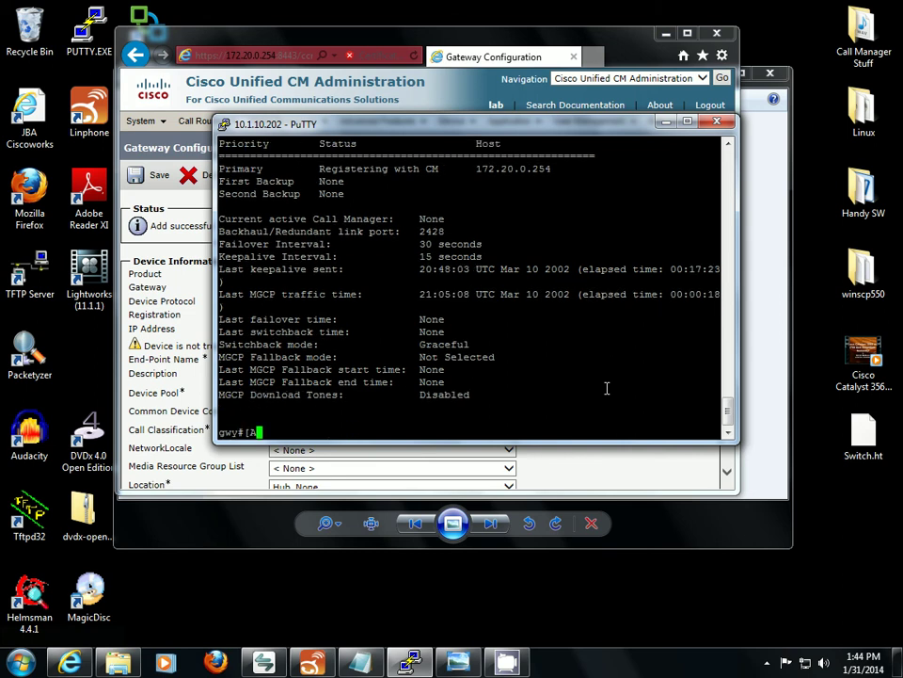
pyautogui.press('Up')
pyautogui.press('Return')
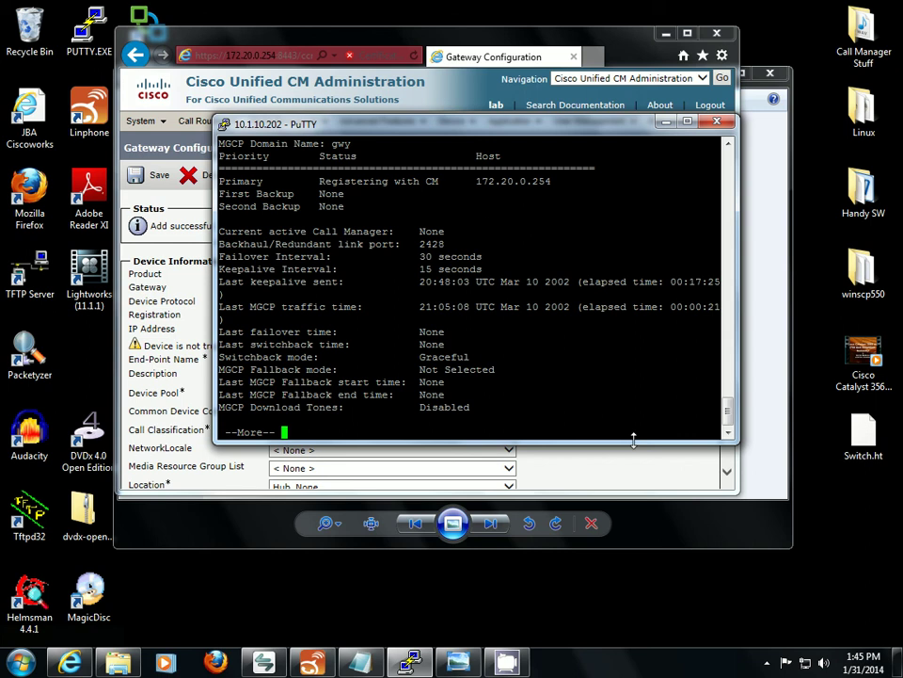
# Return to Cisco Unified CM Administration and reopen endpoint 1/0 from the MGCP configuration to check its registration
pyautogui.click(635, 474)
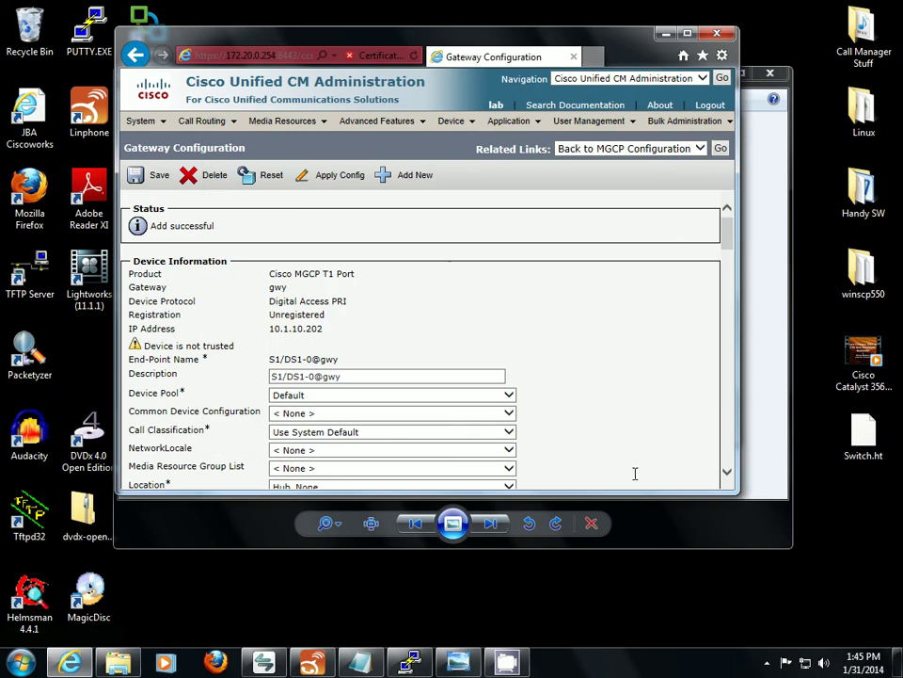
pyautogui.click(720, 148)
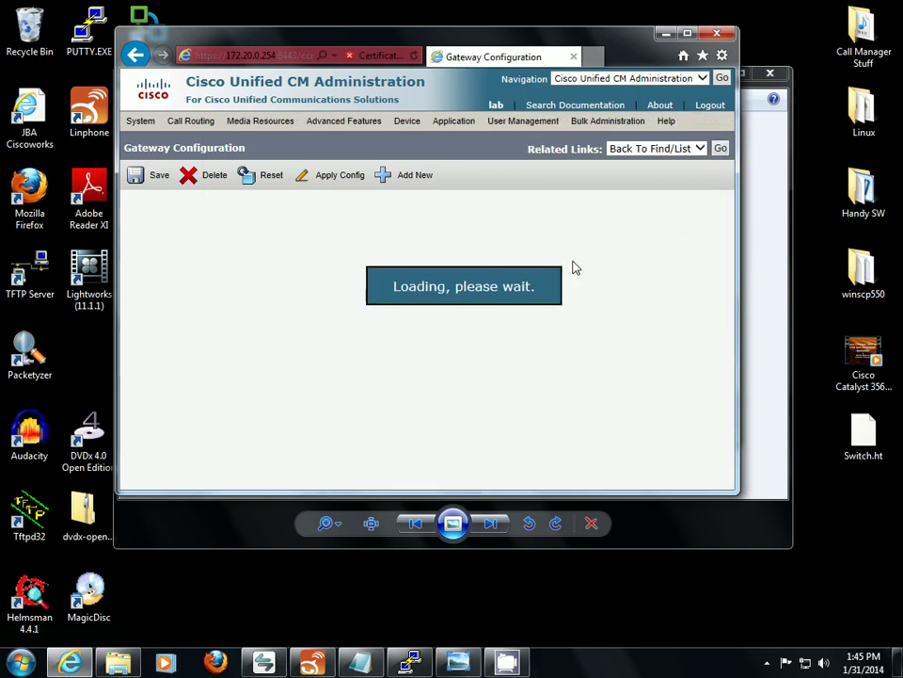
pyautogui.scroll(-1, 544, 389)
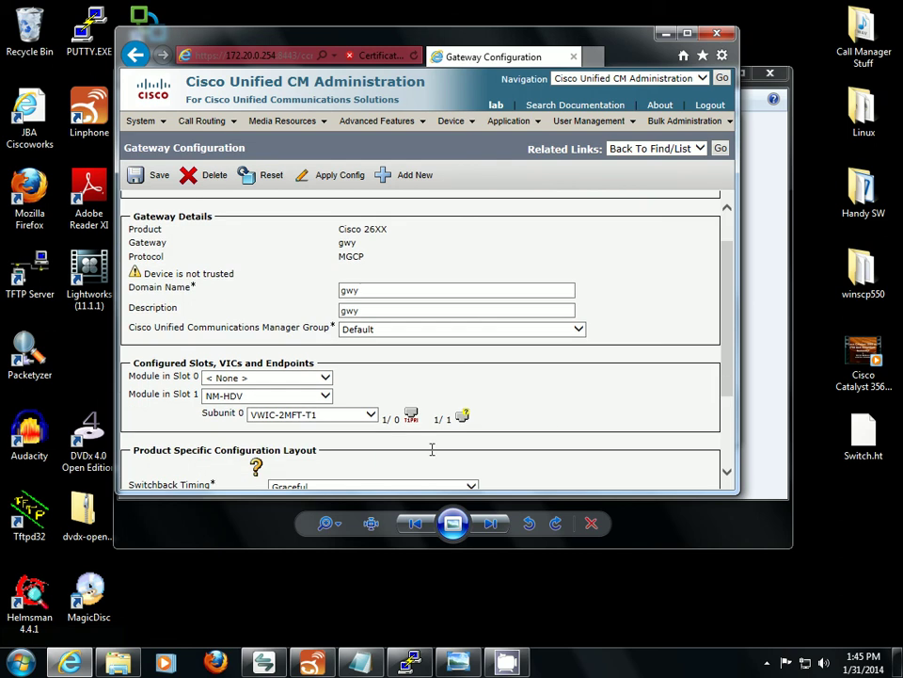
pyautogui.click(411, 419)
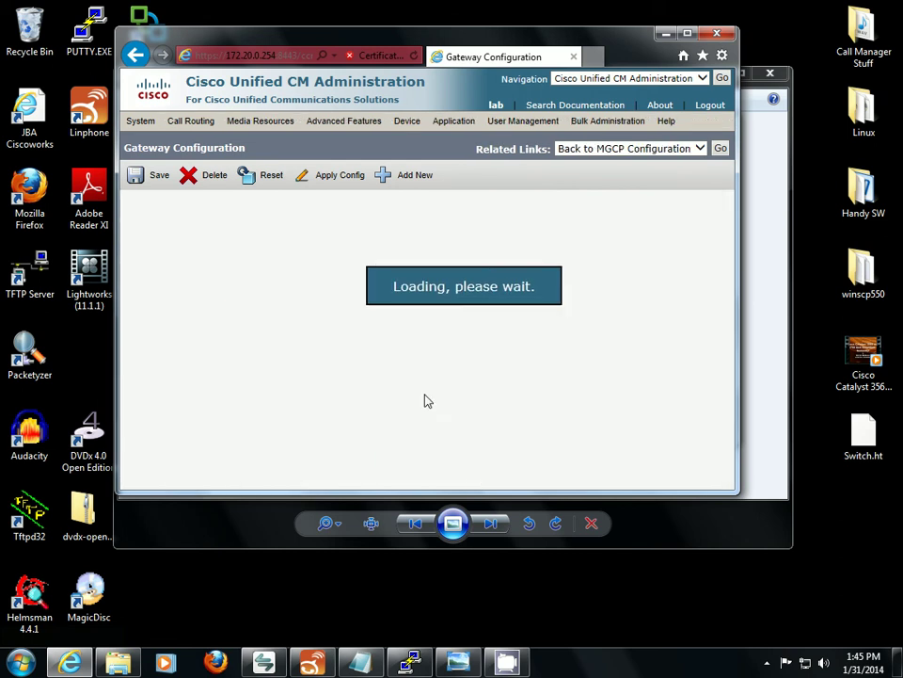
pyautogui.scroll(-1, 574, 312)
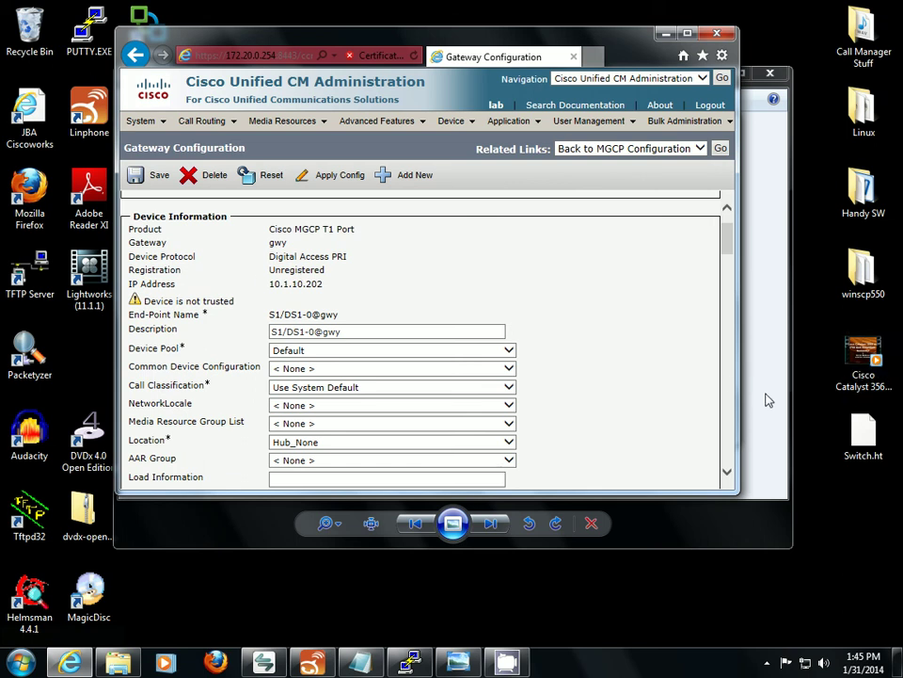
# Switch back to the PuTTY session, refresh the show ccm-manager output to check the primary host's status, and return to the prompt
pyautogui.click(409, 661)
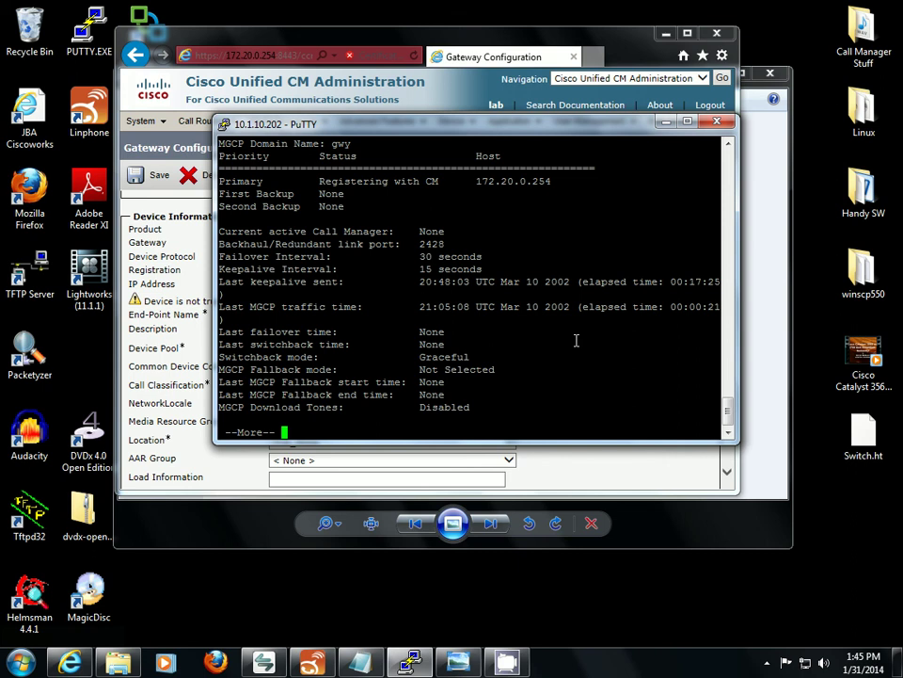
pyautogui.press('q')
pyautogui.press('Up')
pyautogui.press('Return')
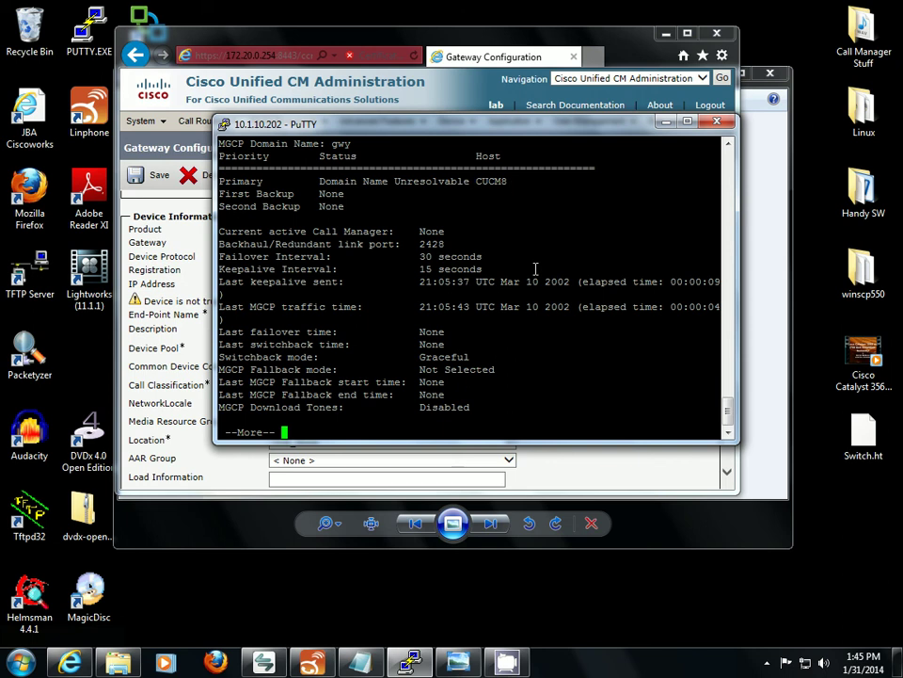
pyautogui.press('Return')
pyautogui.press('Return')
pyautogui.press('Return')
pyautogui.press('Return')
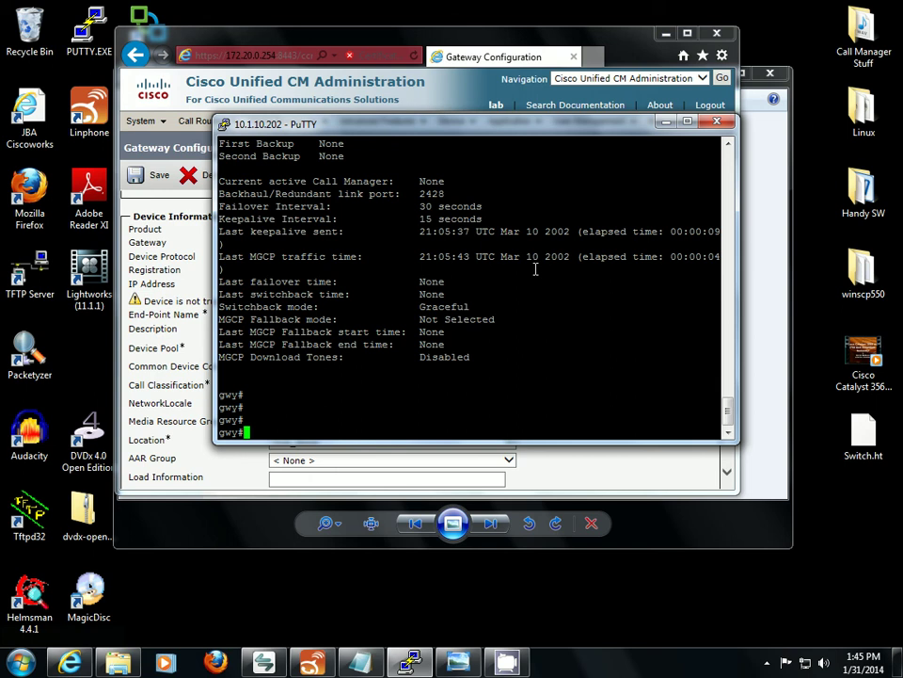
# Add a static host entry in the router's global configuration that maps cucm8 to 172.20.0.254
pyautogui.write('conf t')
pyautogui.press('Return')
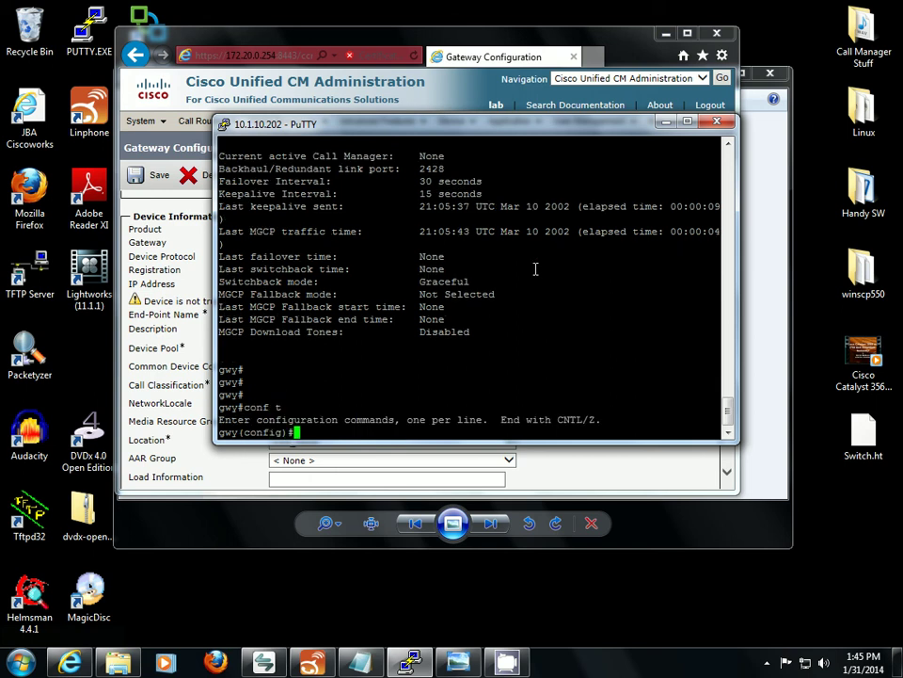
pyautogui.write('ip host cucm8 172')
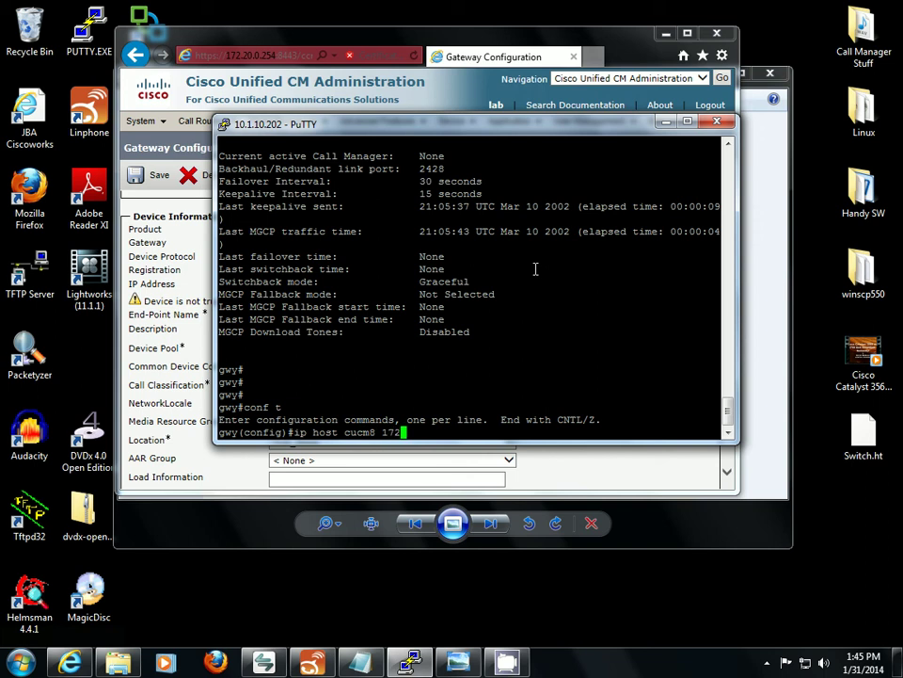
pyautogui.write('.20.0.254')
pyautogui.press('Return')
# Leave the router's configuration mode and write the running configuration to memory
pyautogui.write('end')
pyautogui.press('Return')
pyautogui.write('wr')
pyautogui.press('Return')
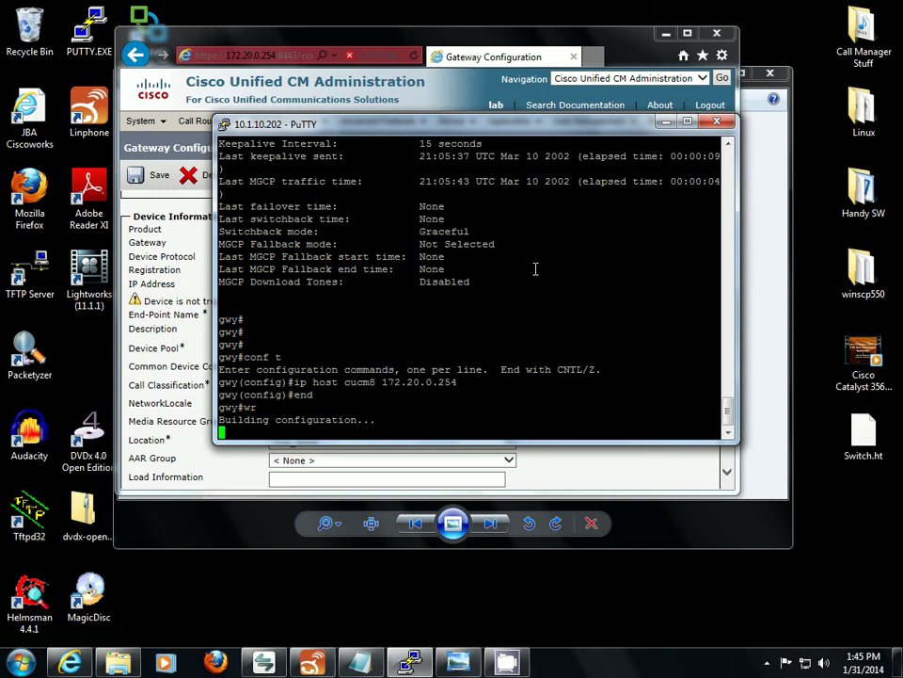
# Switch to Cisco Unified CM Administration and reload endpoint 1/0 through the MGCP configuration to check its registration and IP address
pyautogui.click(677, 476)
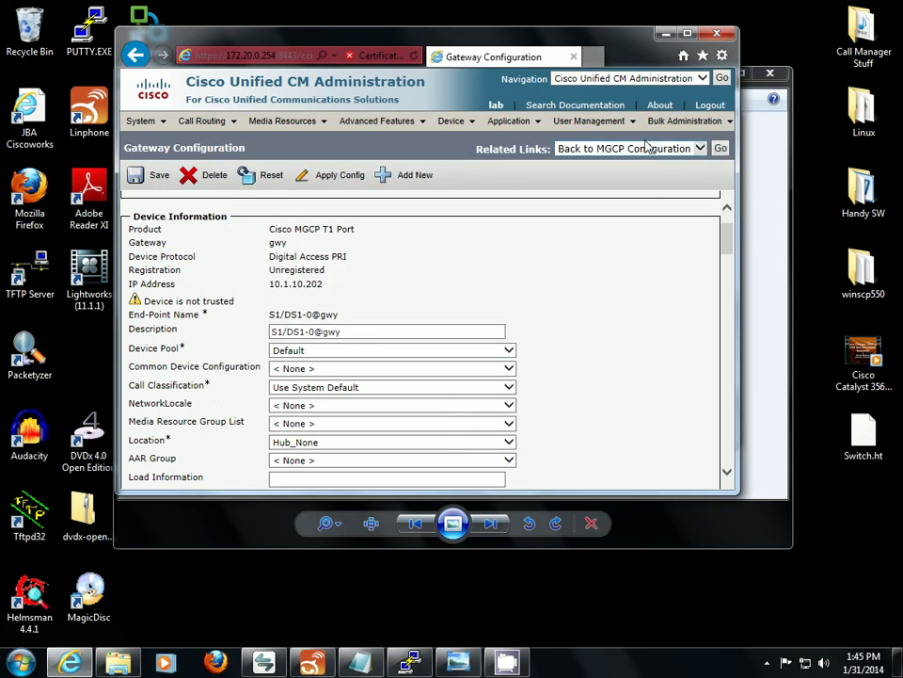
pyautogui.click(721, 148)
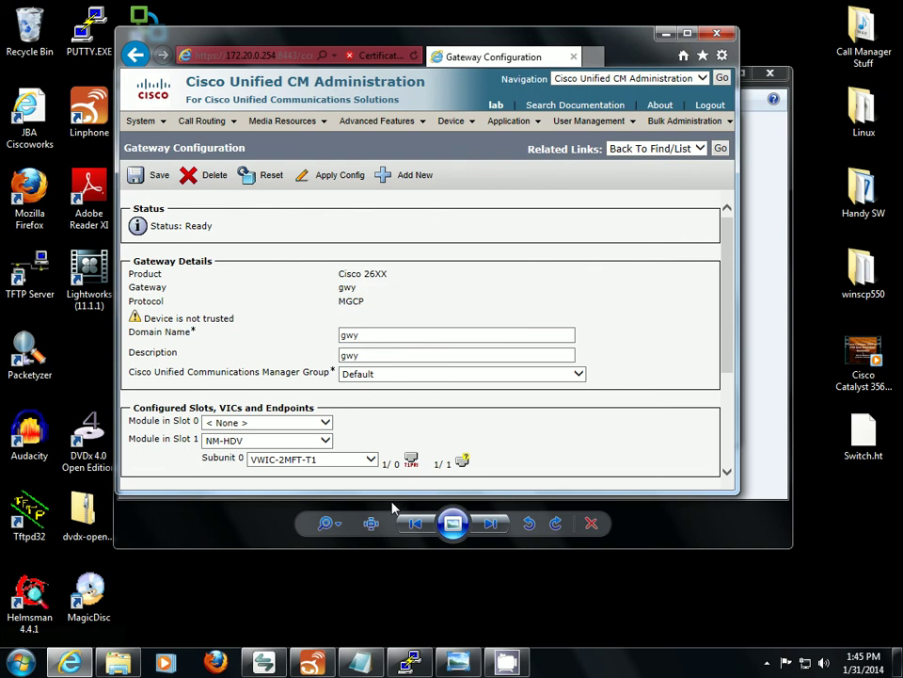
pyautogui.click(410, 459)
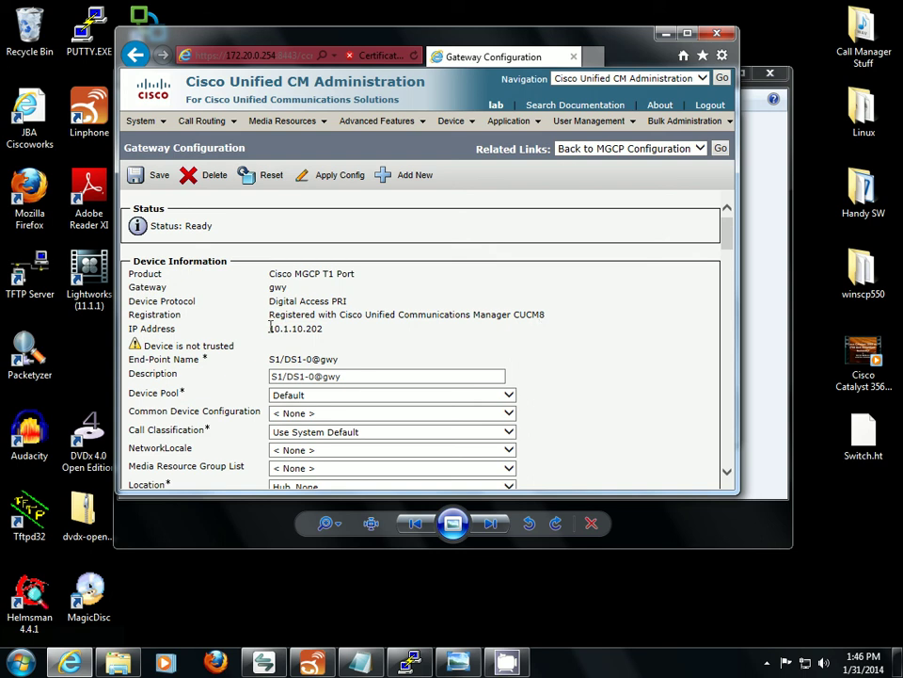
pyautogui.moveTo(270, 327); pyautogui.dragTo(325, 329)
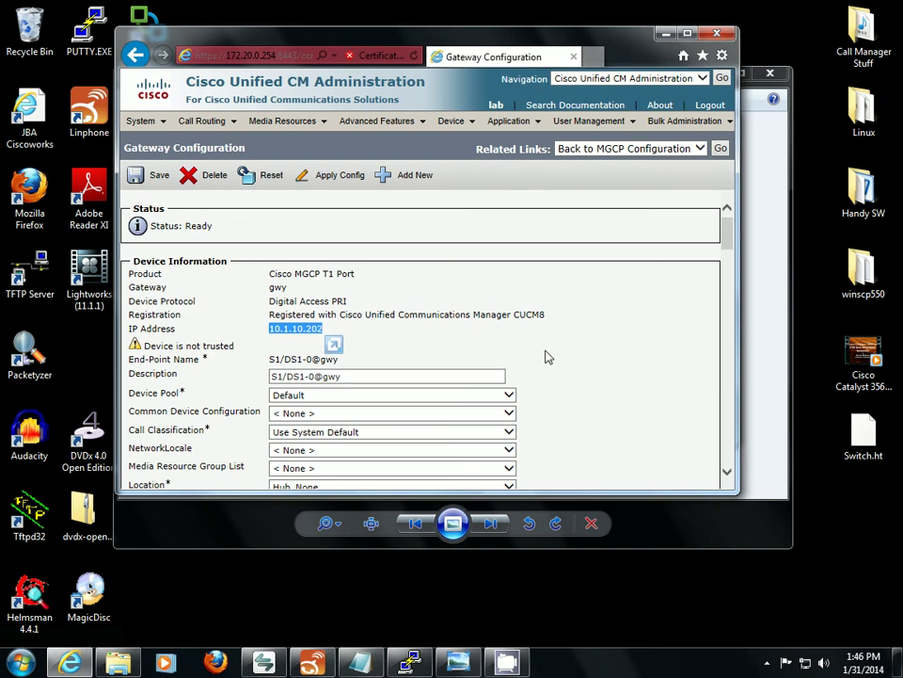
pyautogui.click(580, 252)
# Switch to the PuTTY session and verify the gateway's registration and active Call Manager with sh ccm-manager
pyautogui.click(410, 663)
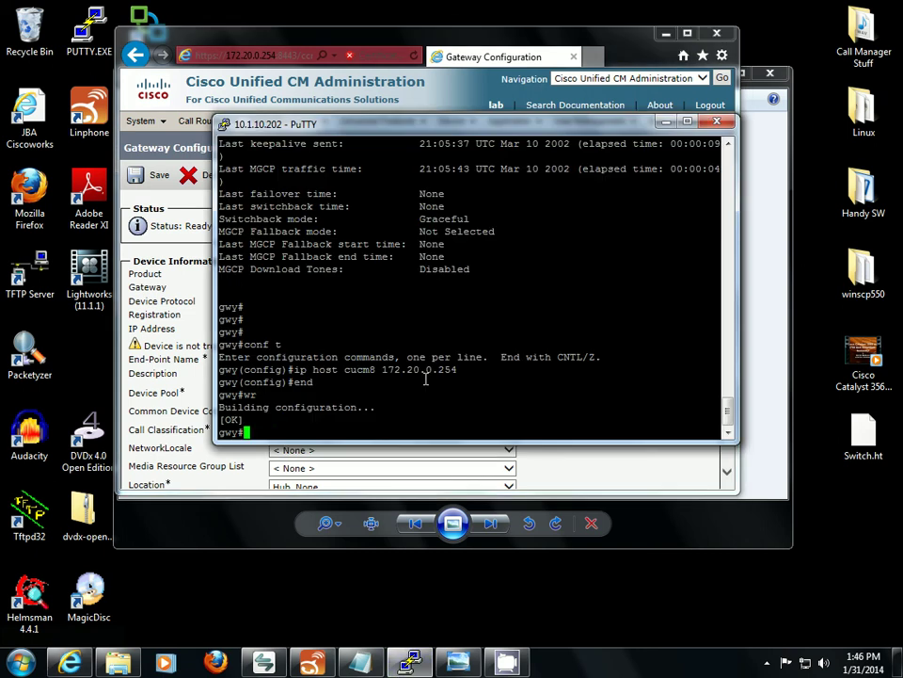
pyautogui.write('sh ccm')
pyautogui.press('Tab')
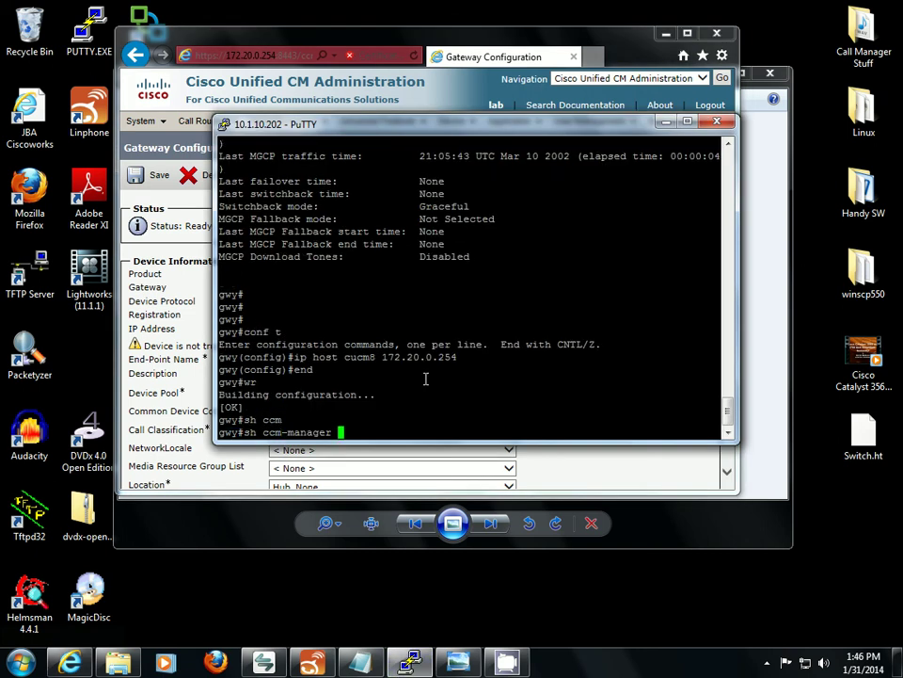
pyautogui.press('Return')
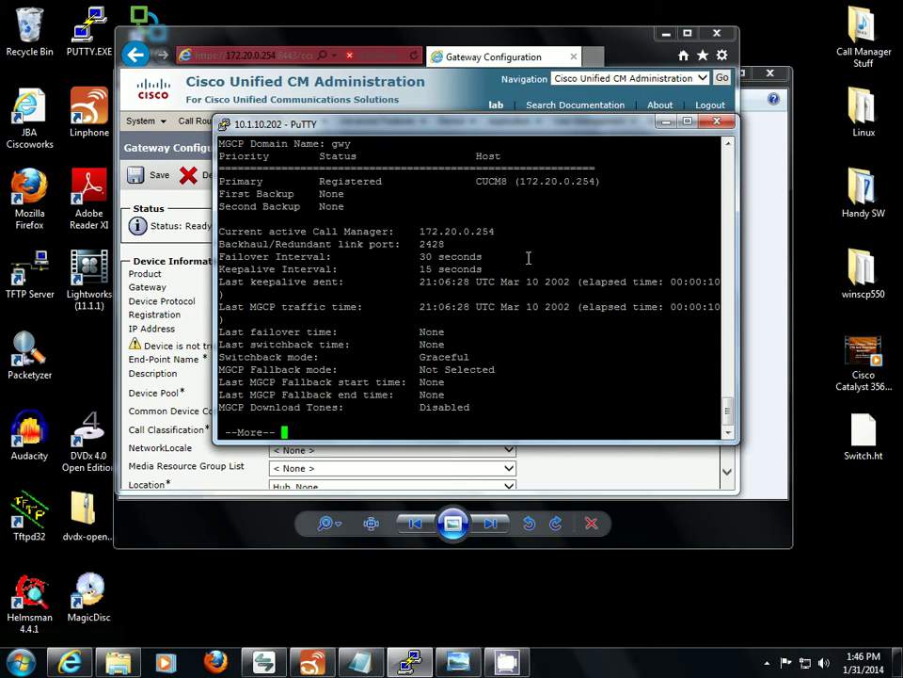
pyautogui.press('space')
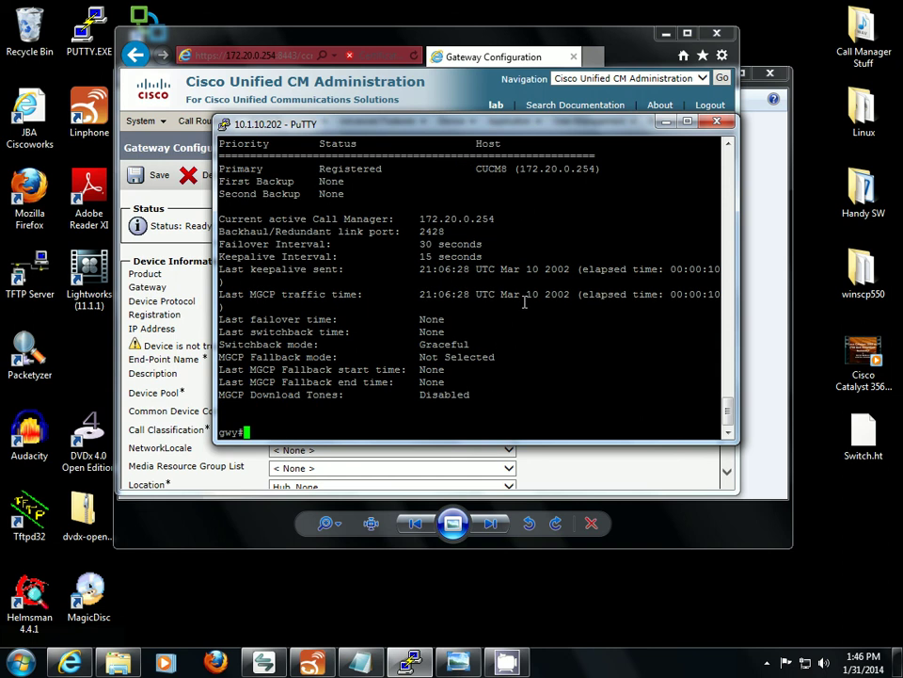